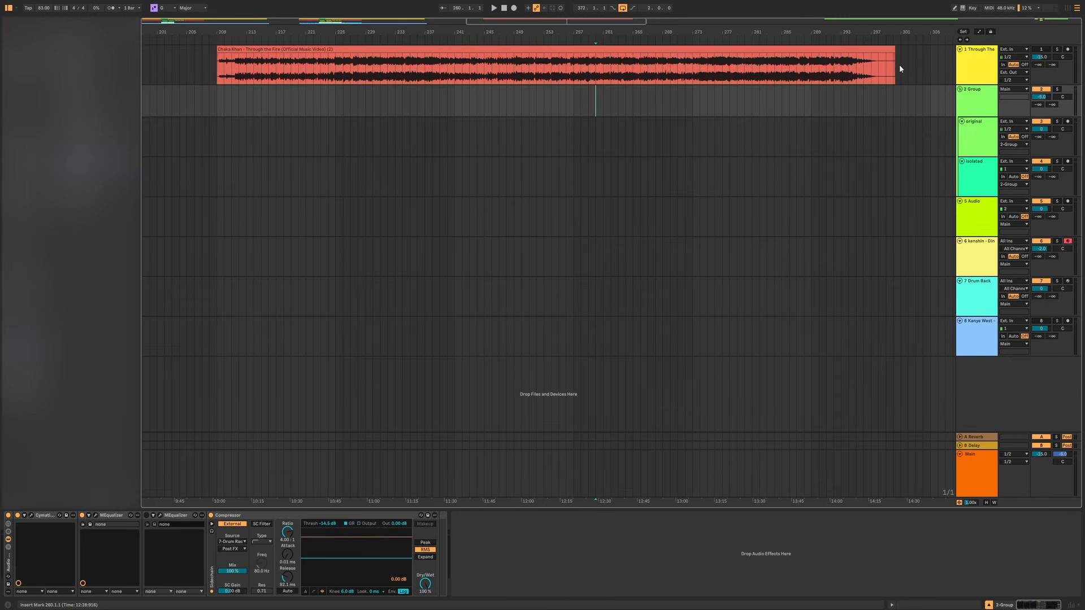
Highlight the sampled passage around bars 275 to 277 in the Chaka Khan source clip, and its extracted copy on the original track.
drag(898, 64, 728, 66)
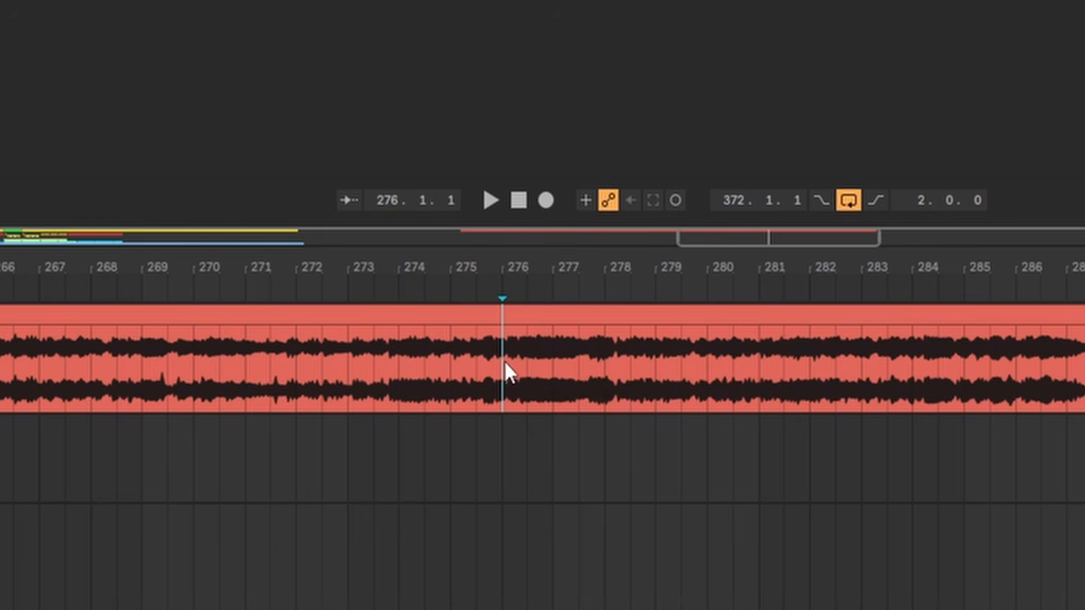
drag(504, 367, 596, 378)
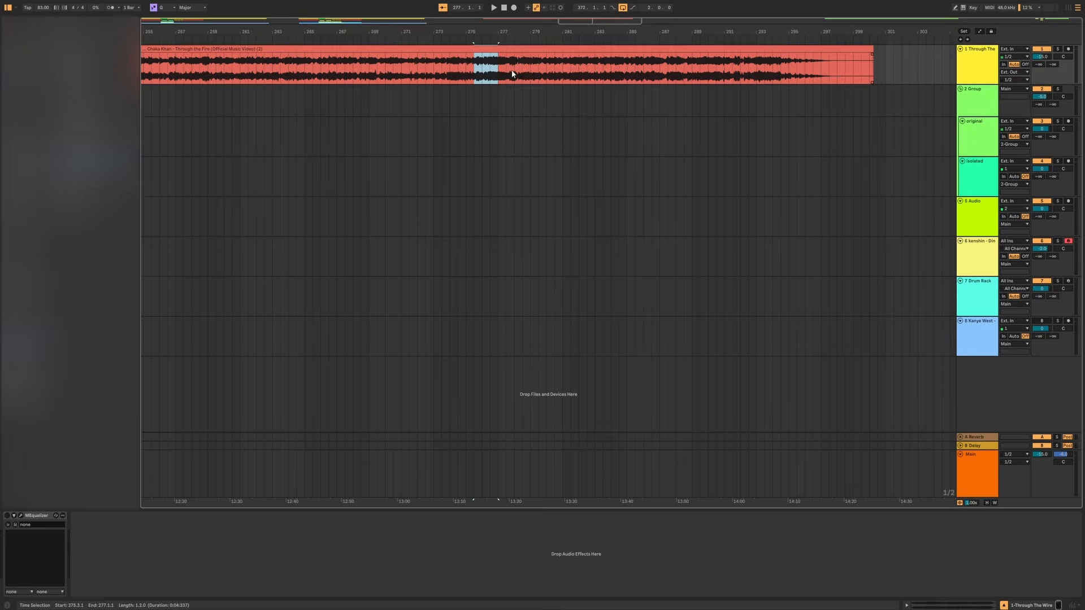
drag(511, 76, 754, 74)
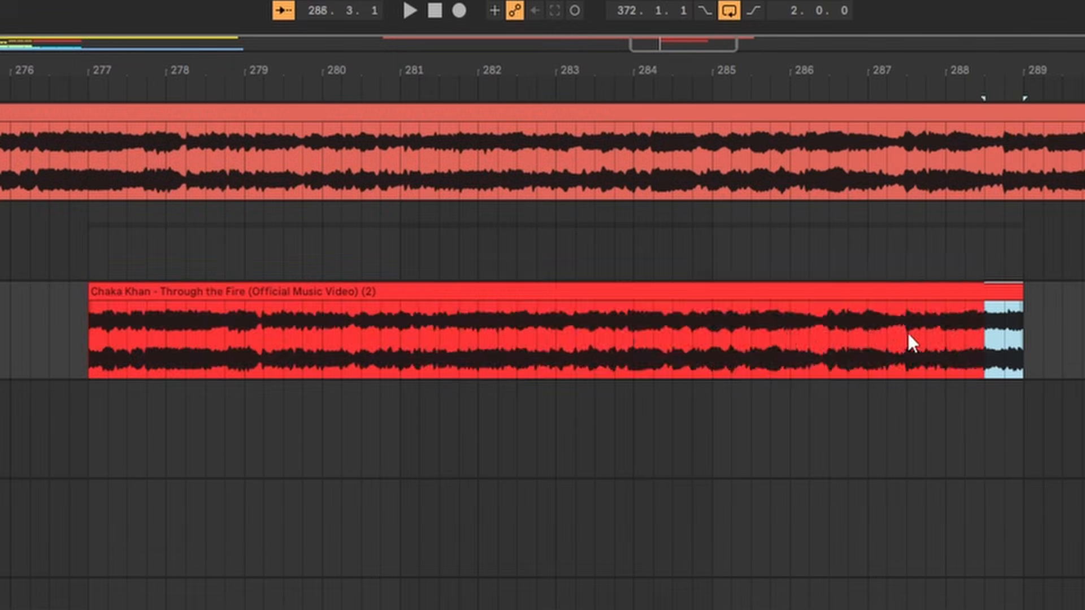
drag(911, 342, 99, 334)
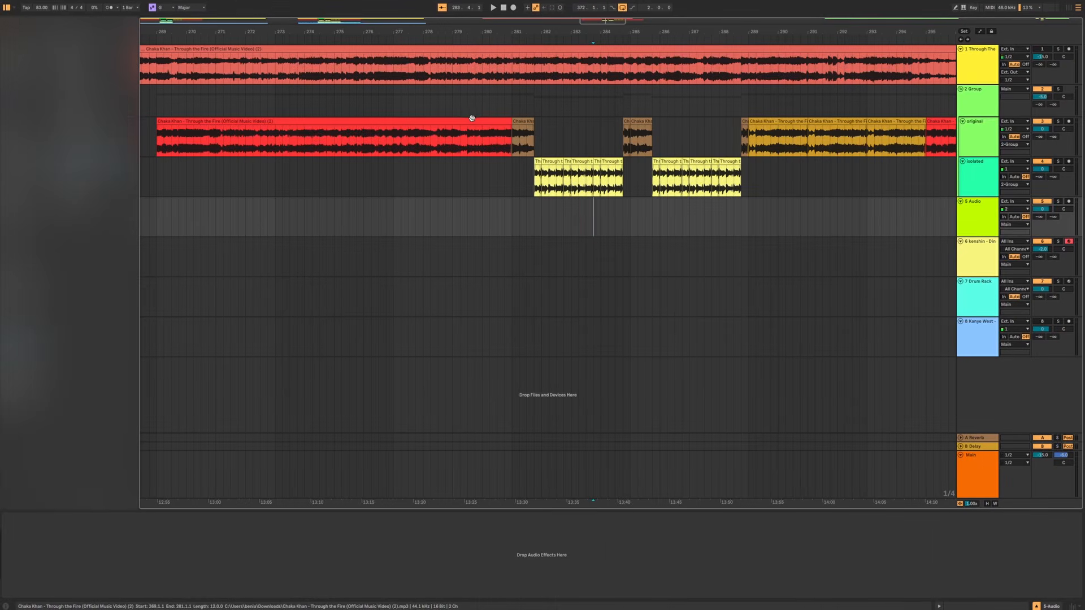
Select the red 12-bar clip and the chopped section from bar 281 to 295 on the original and isolated tracks for comparison.
click(474, 120)
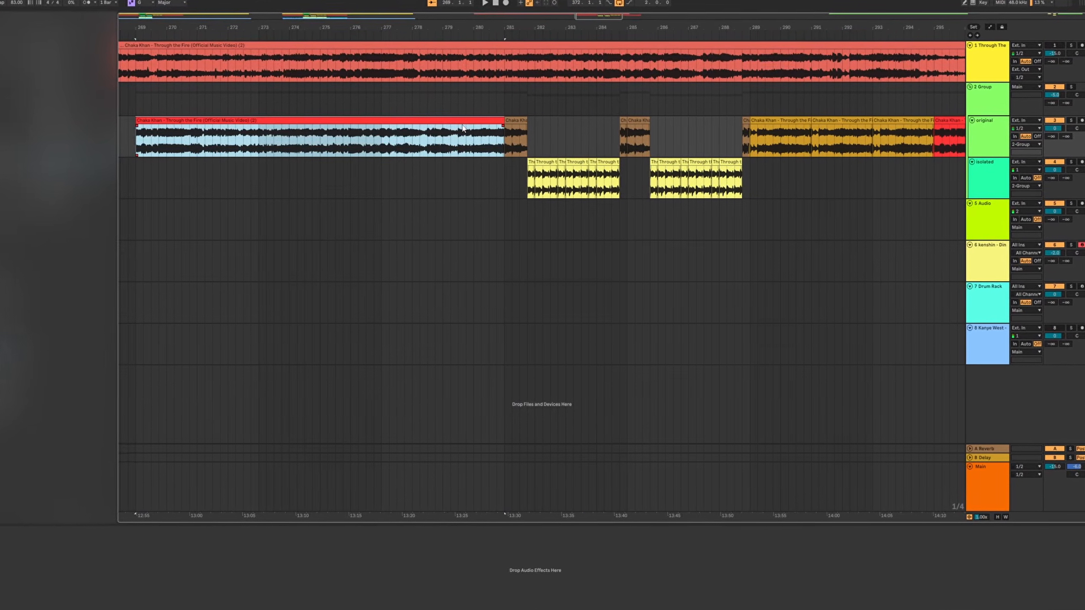
drag(505, 136, 941, 165)
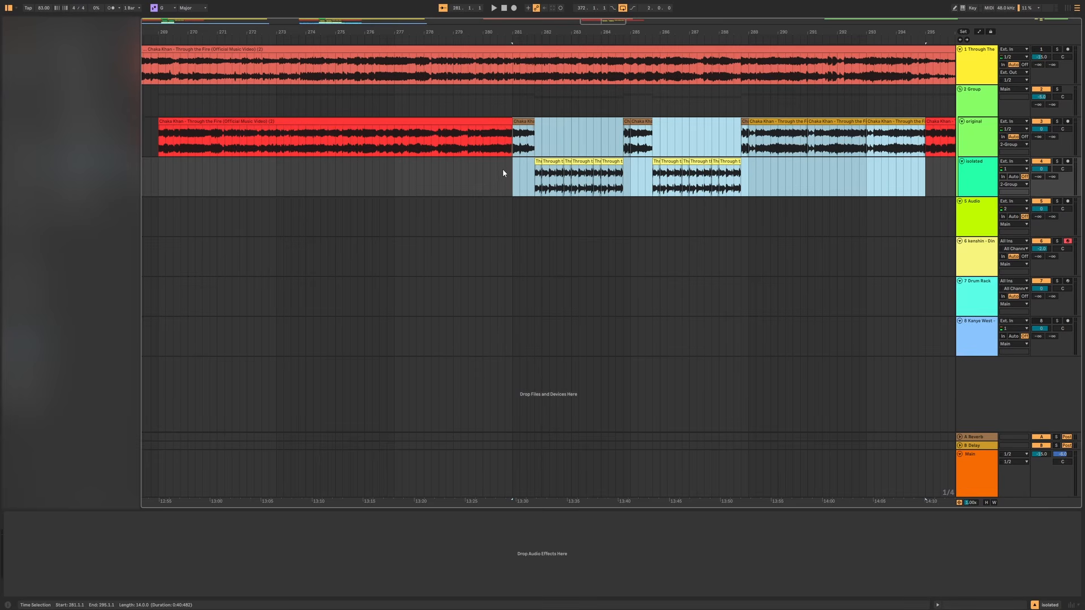
click(503, 170)
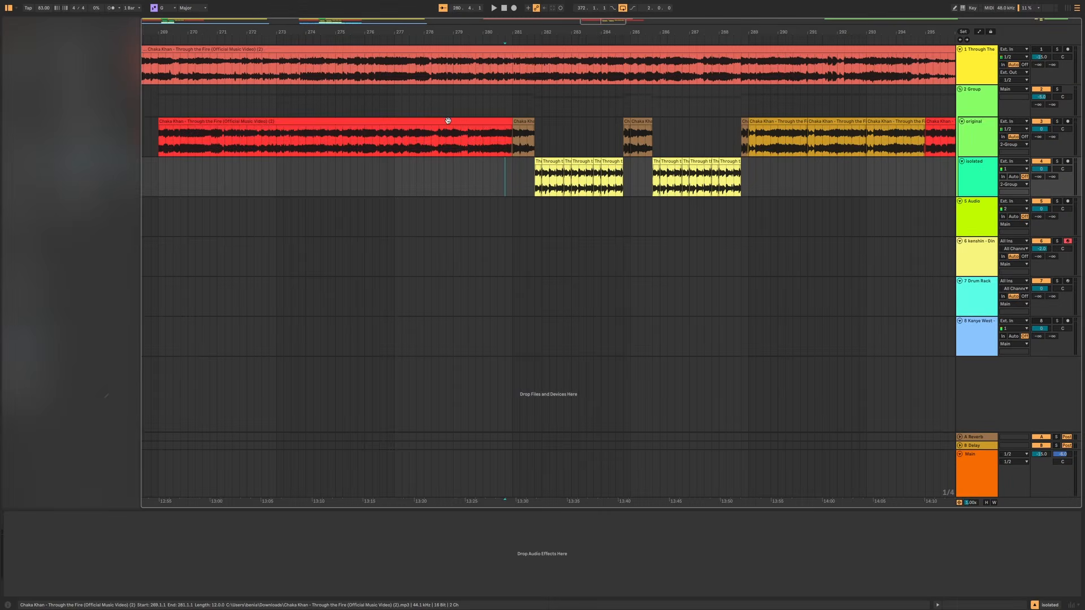
click(448, 120)
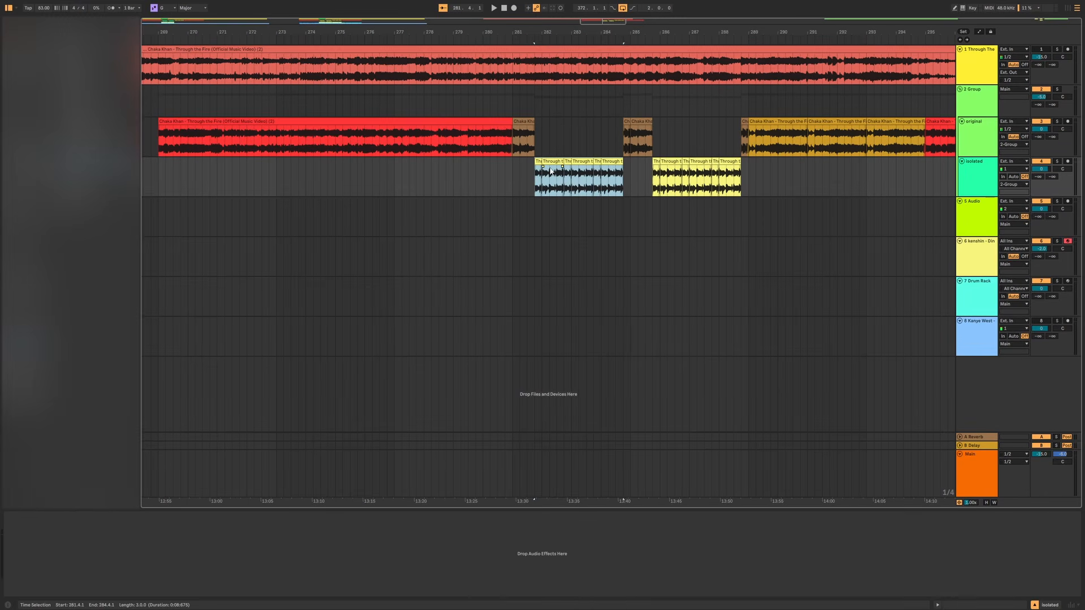
Play the first run of isolated chops from near bar 282, and highlight the red 12-bar clip on the original track.
click(550, 171)
click(538, 170)
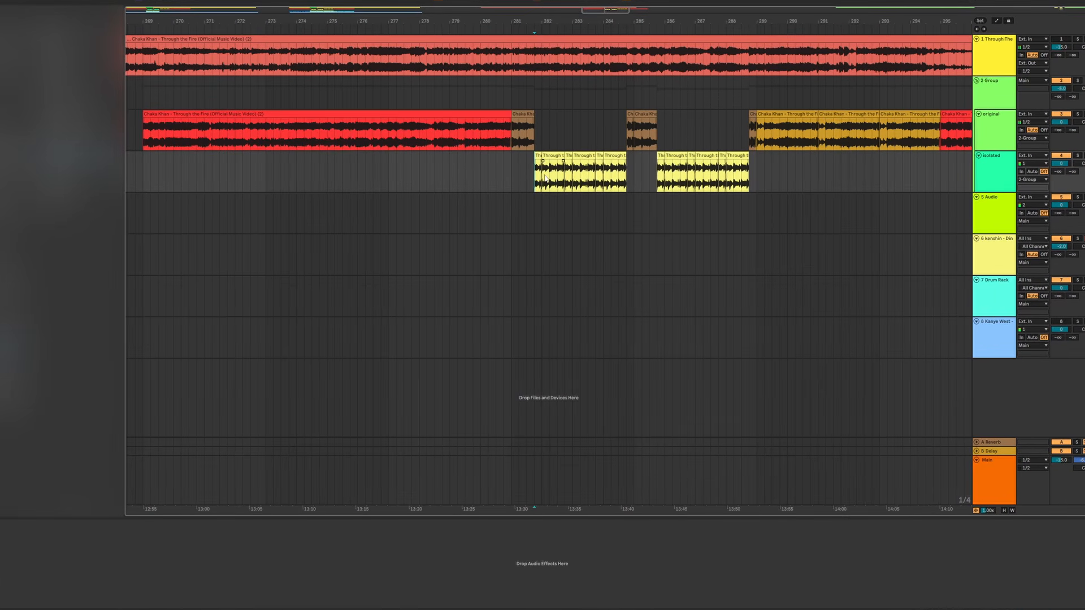
key(space)
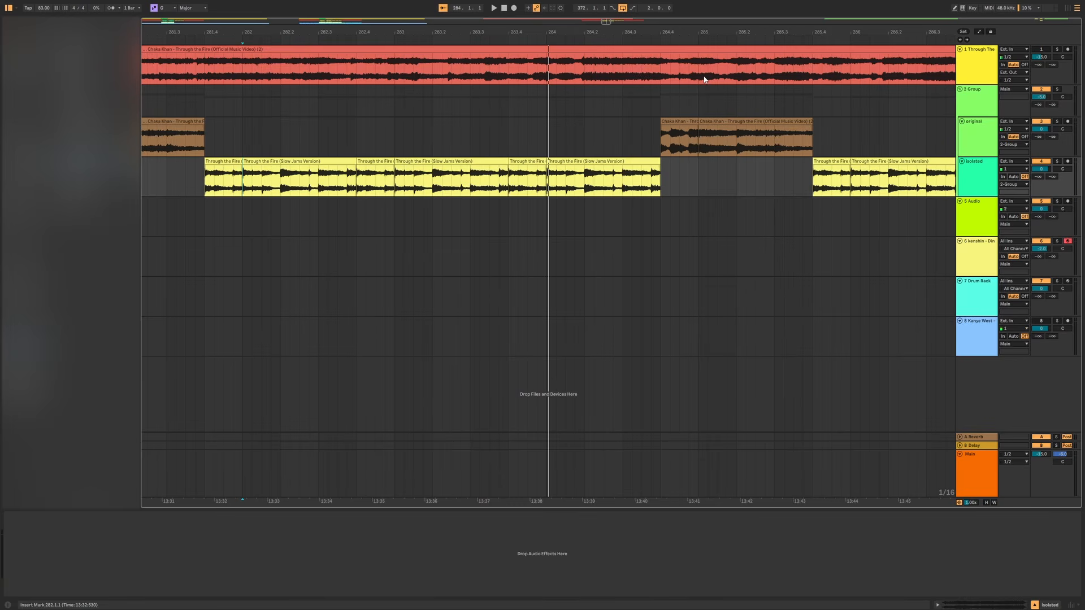
drag(607, 20, 595, 6)
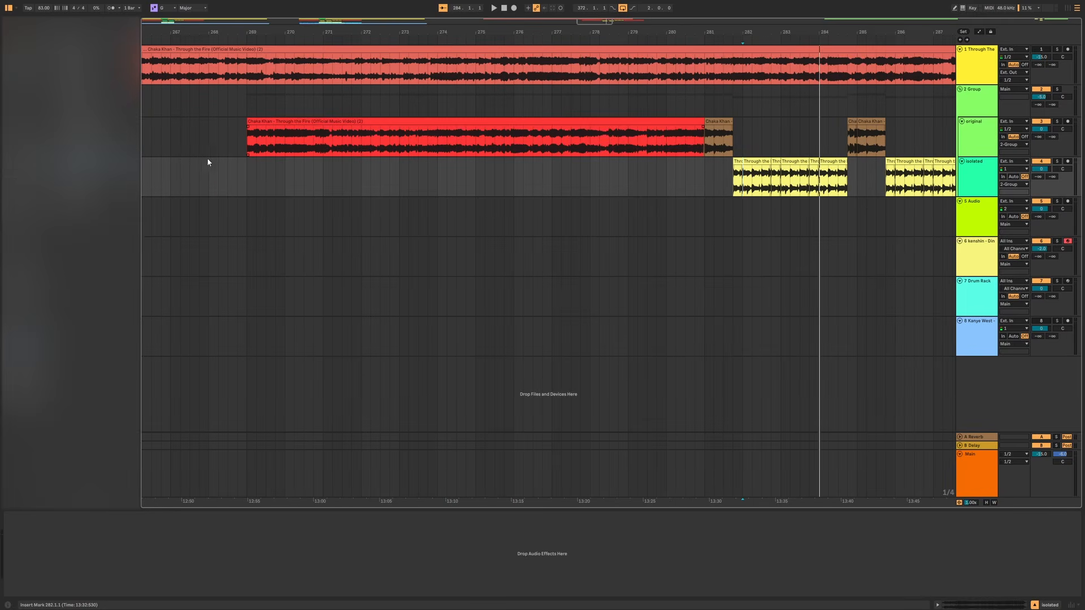
drag(247, 142, 700, 141)
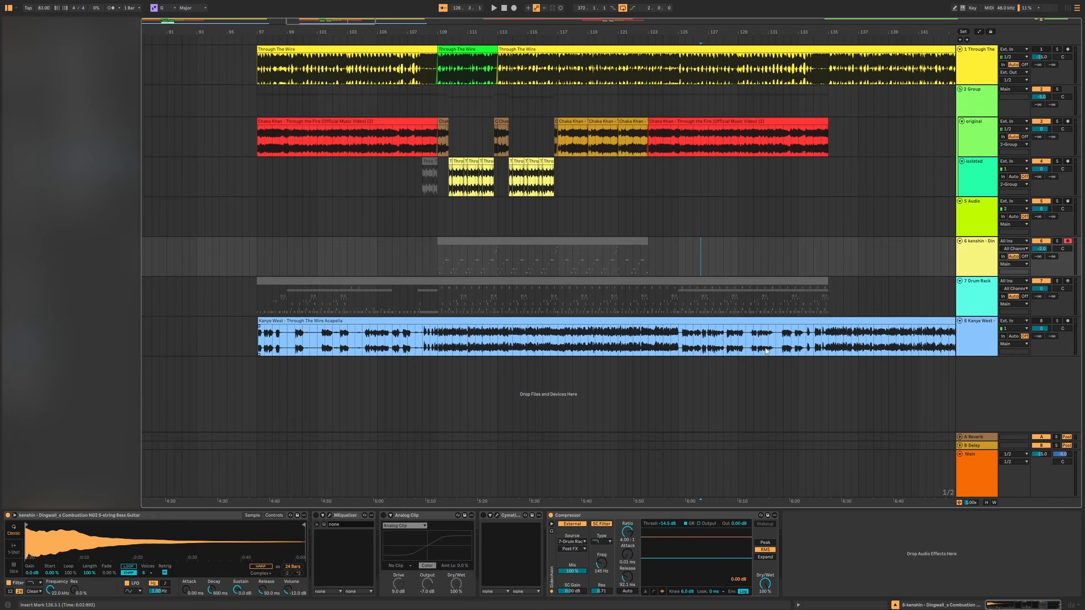
Highlight the opening section from bar 97 to 109 across the remake's tracks, and the closing section under the last red clip.
drag(853, 335, 401, 302)
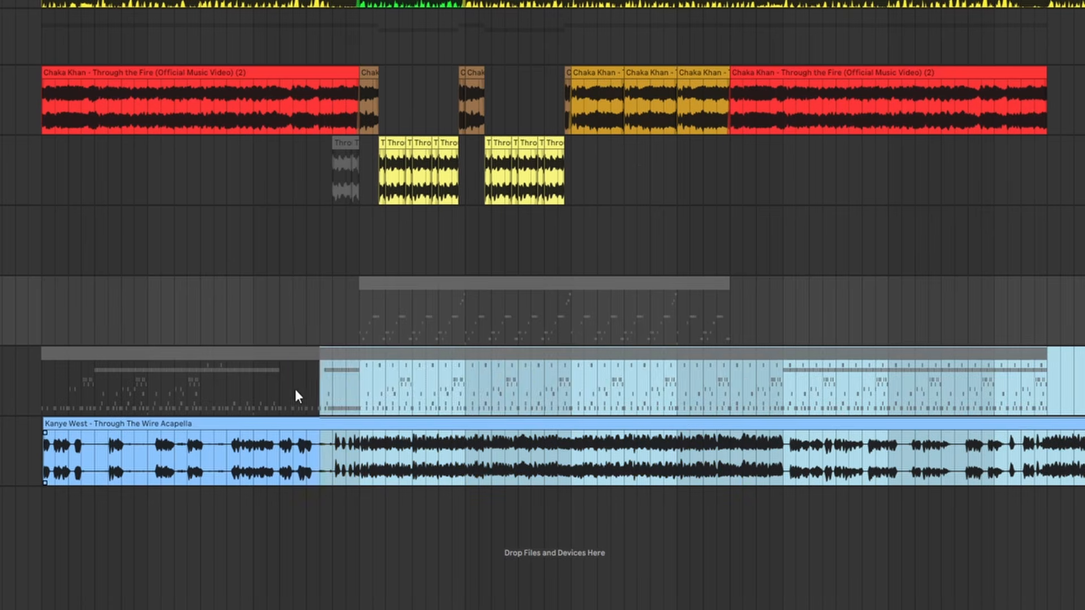
drag(295, 389, 189, 438)
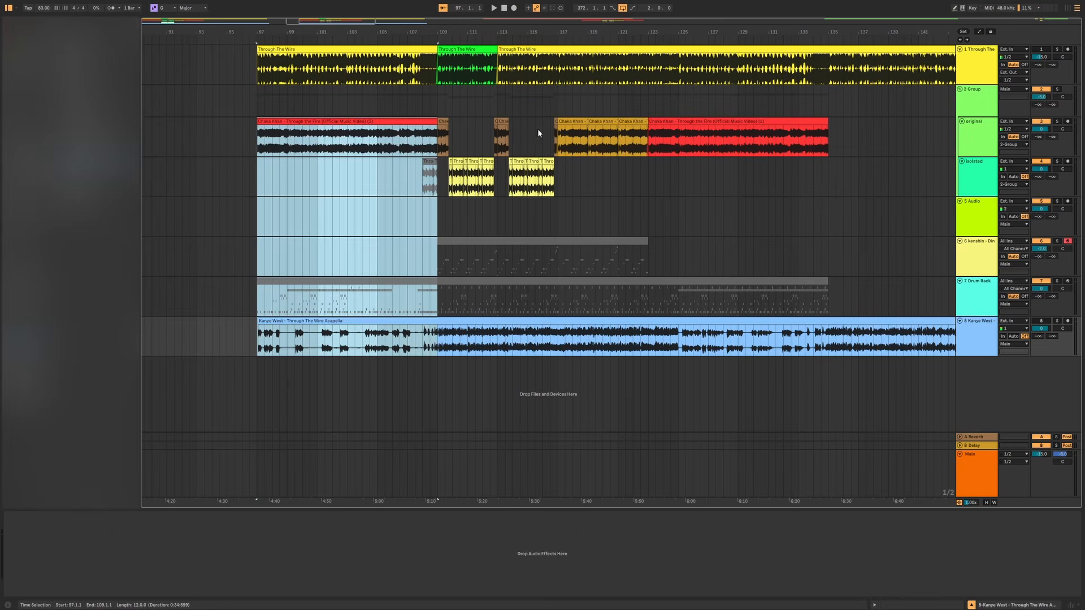
drag(650, 138, 827, 340)
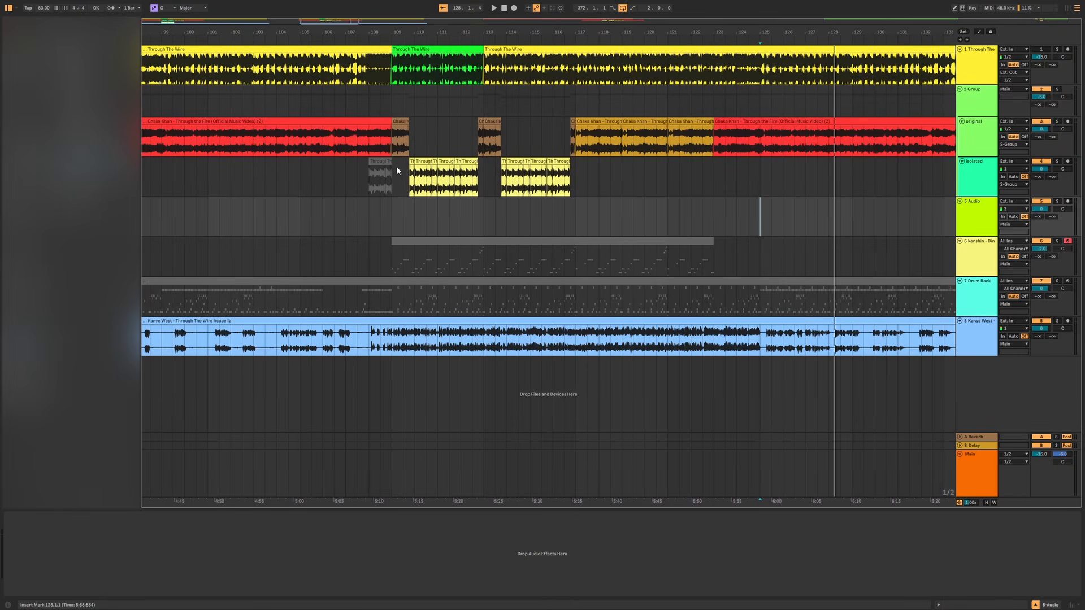
Highlight the Through the Fire (Slow Jams Version) chops on the isolated track, including the run from bar 281.4 to 284.4.
drag(574, 173, 416, 183)
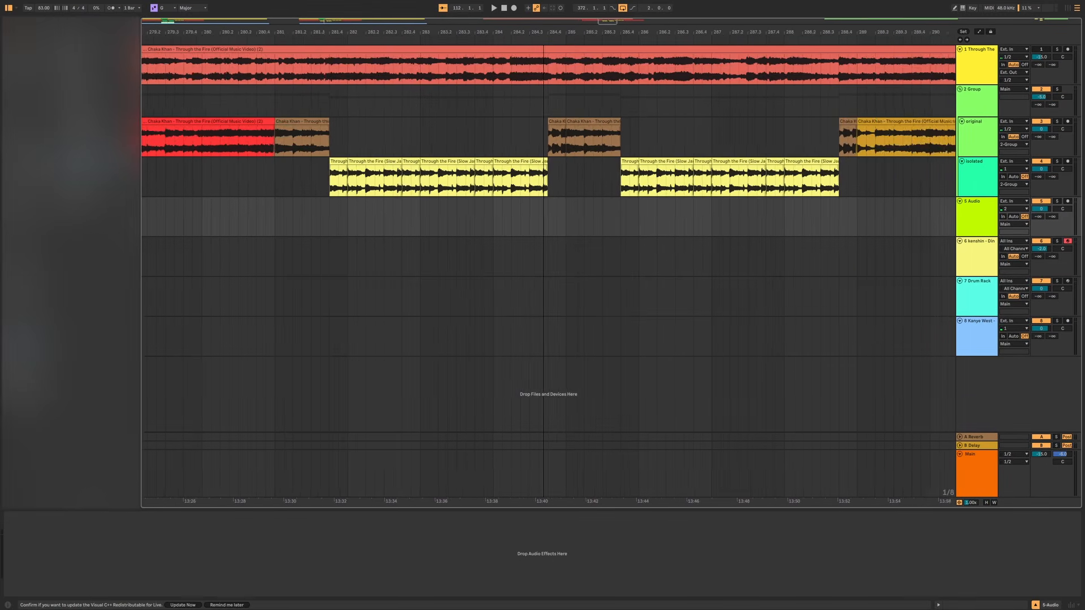
scroll(543, 173, up, 2)
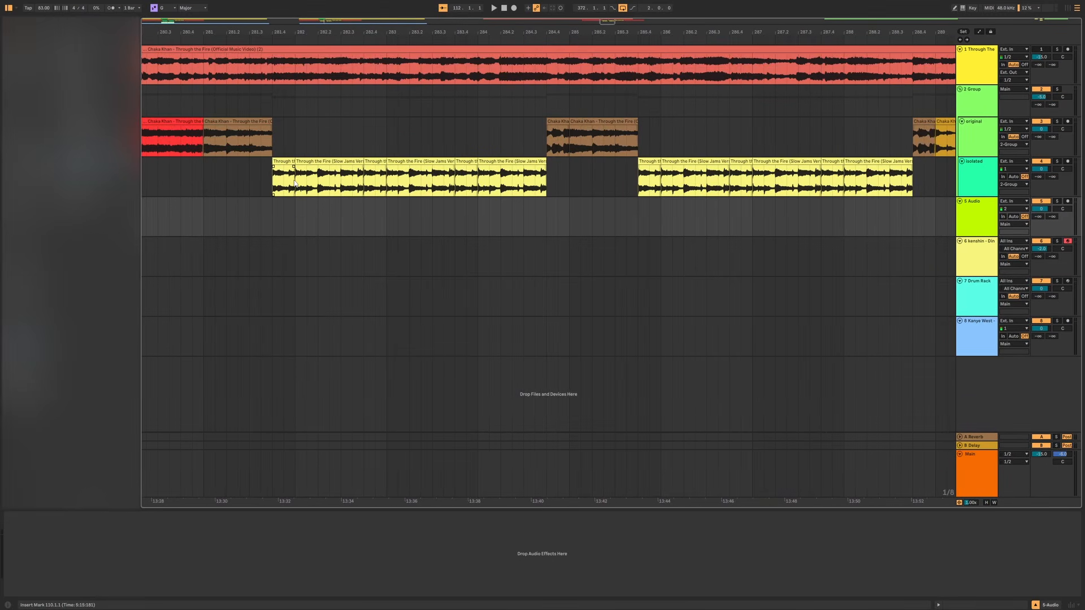
drag(272, 185, 547, 181)
click(433, 180)
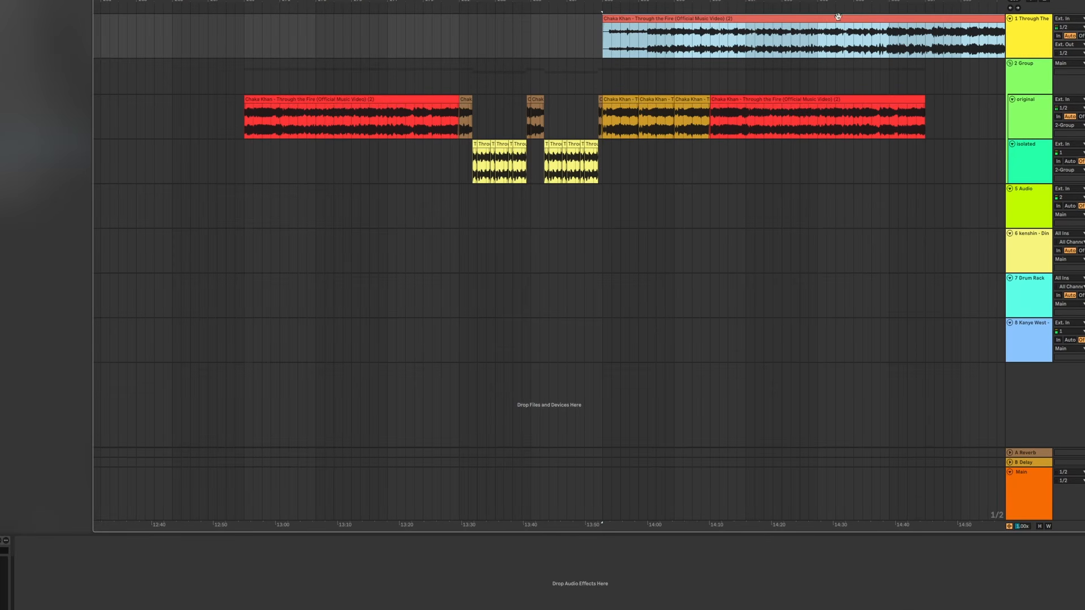
Find the vocal phrase near the end of the Chaka Khan source clip and select the passage around bars 370 to 372.
drag(622, 22, 34, 85)
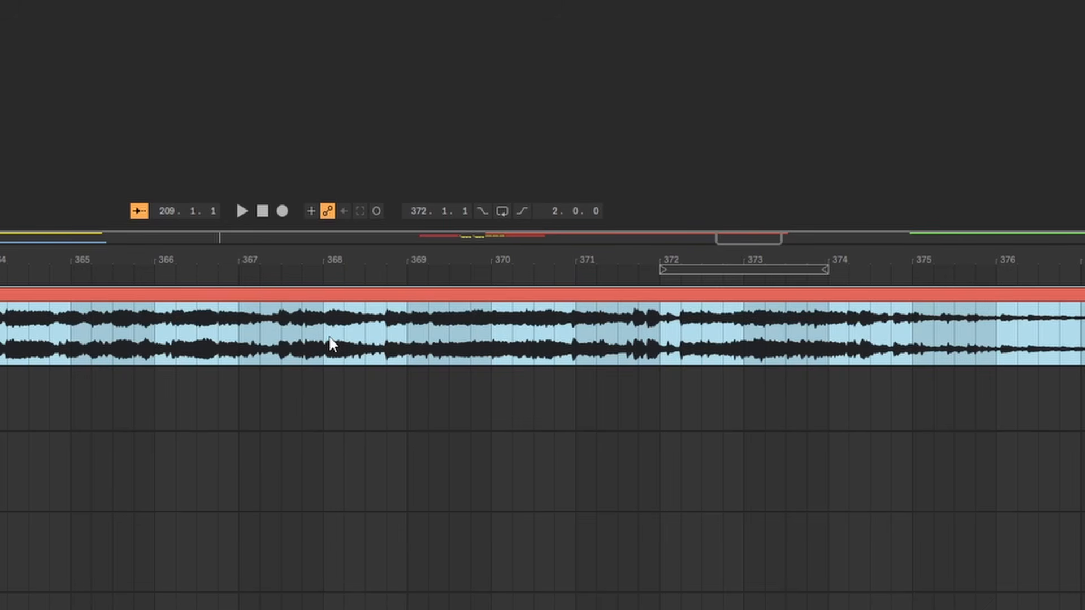
drag(330, 337, 764, 332)
click(387, 325)
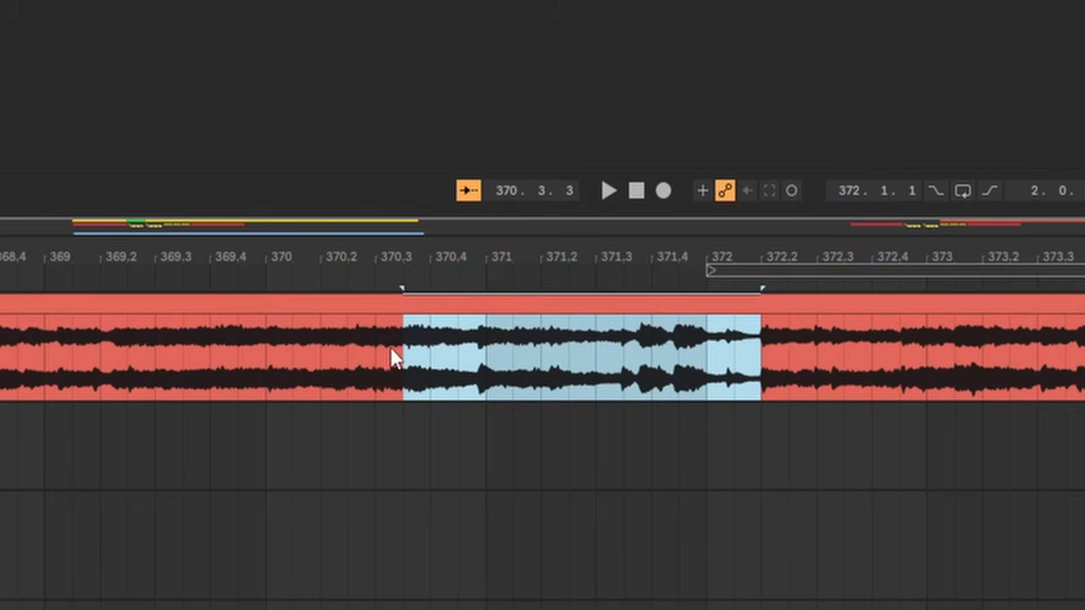
drag(393, 351, 348, 355)
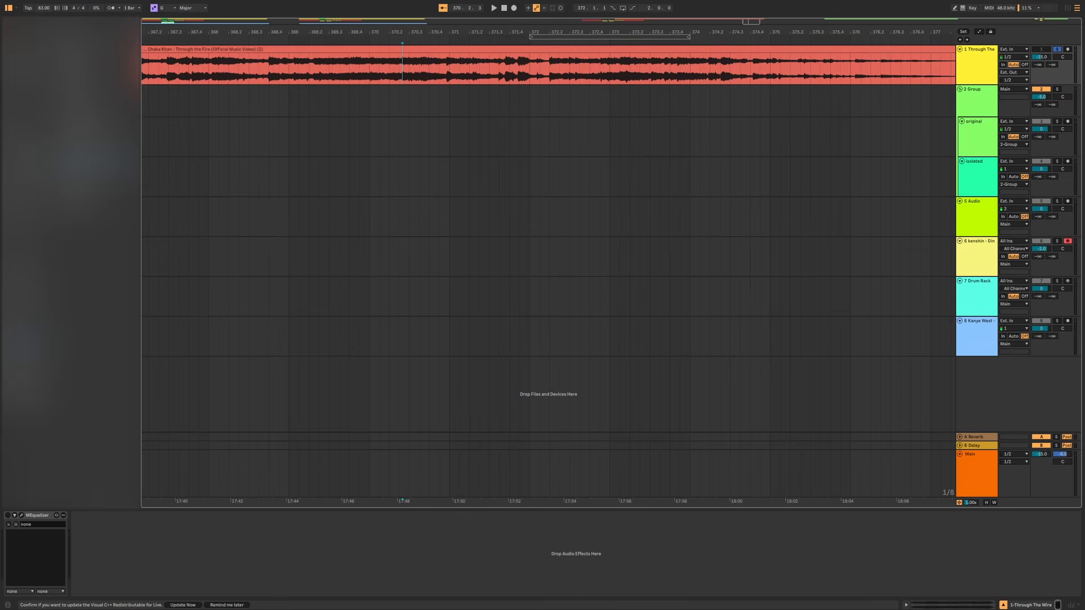
Play the first remake arrangement from bar 13, where the chopped recording clips begin on the isolated track.
click(164, 21)
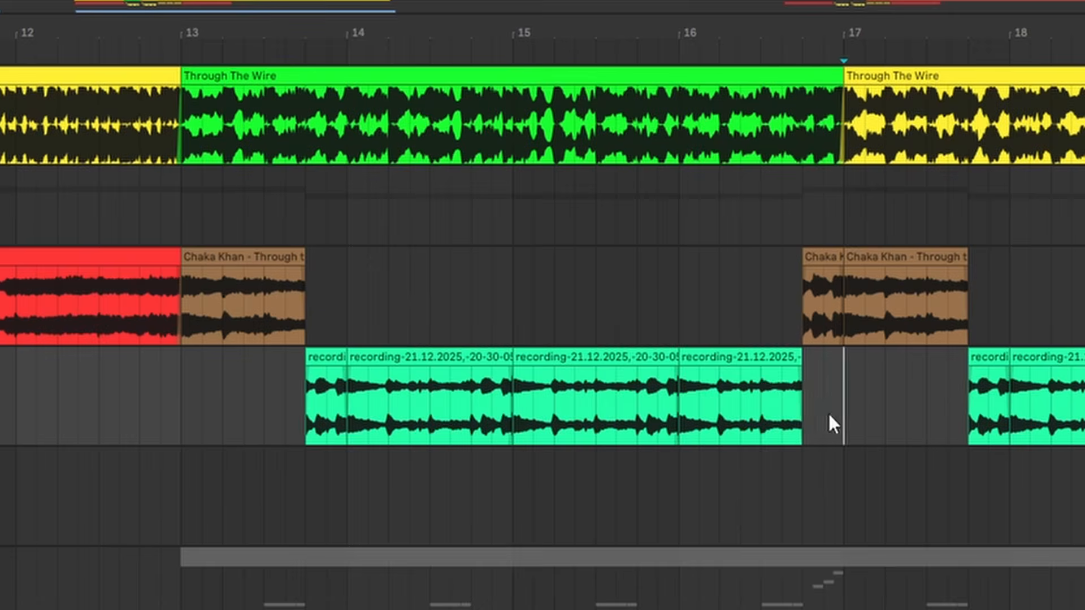
drag(601, 184, 341, 149)
click(344, 166)
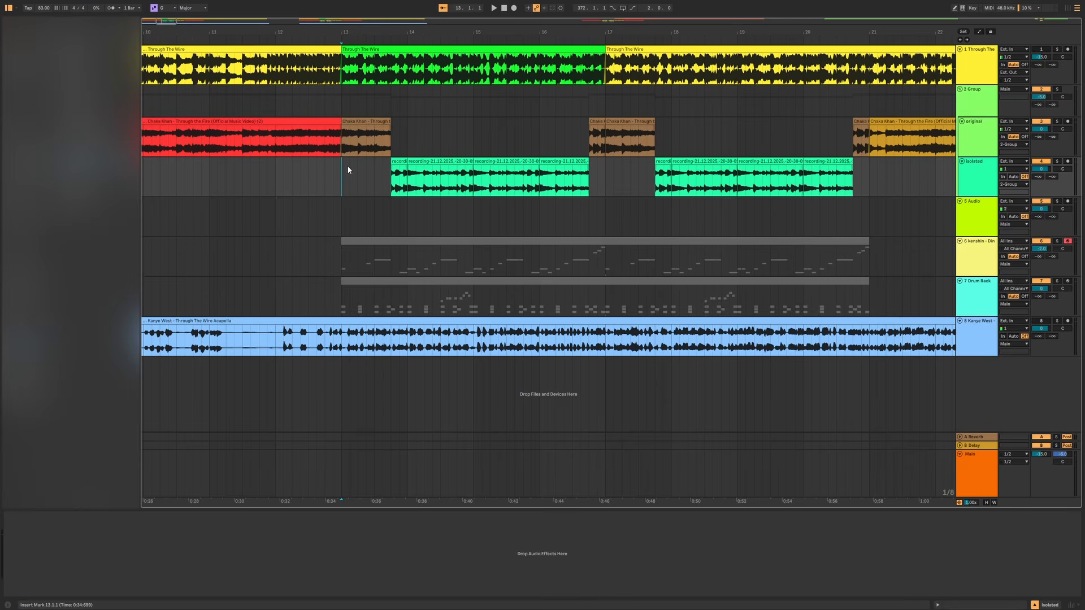
key(space)
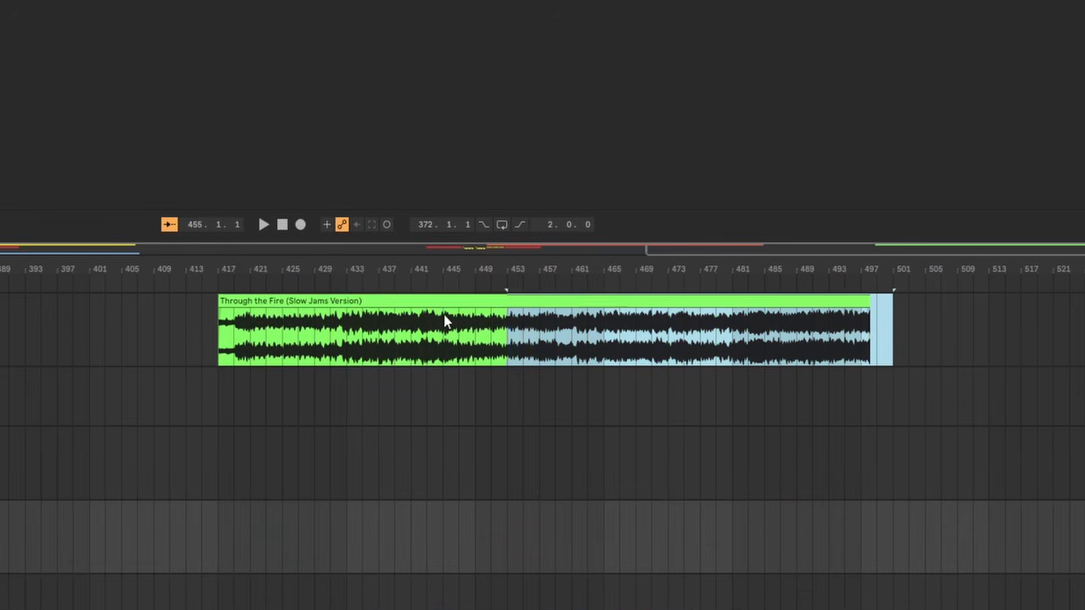
Select the Through the Fire (Slow Jams Version) clip from bar 417 and audition its closing bars around bar 499.
mouse_move(218, 340)
mouse_down()
mouse_move(202, 339)
mouse_move(211, 337)
mouse_up()
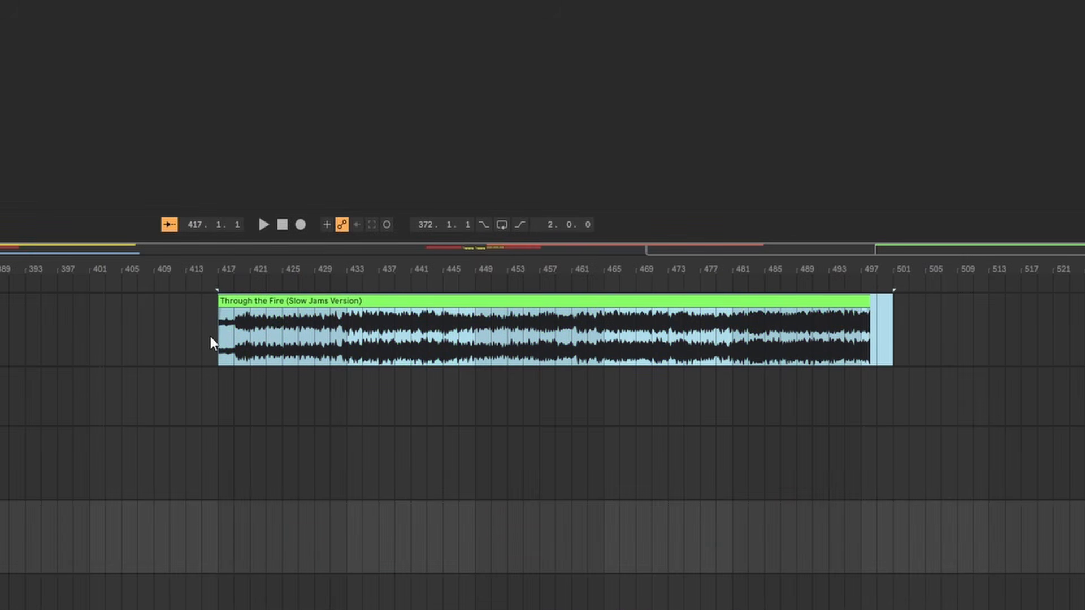
drag(933, 249, 965, 308)
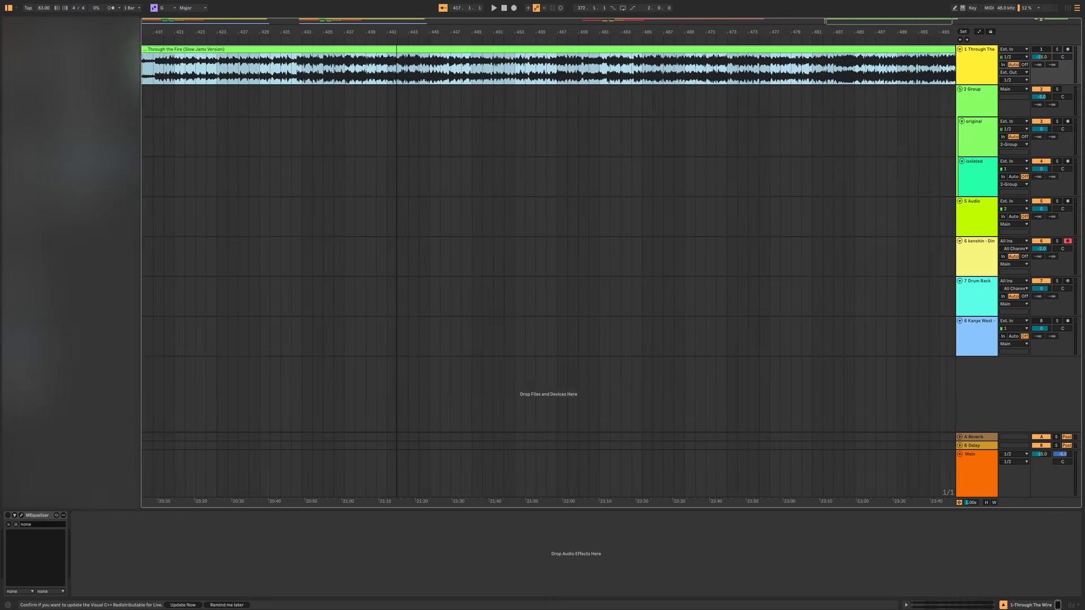
drag(932, 22, 955, 85)
click(605, 69)
key(space)
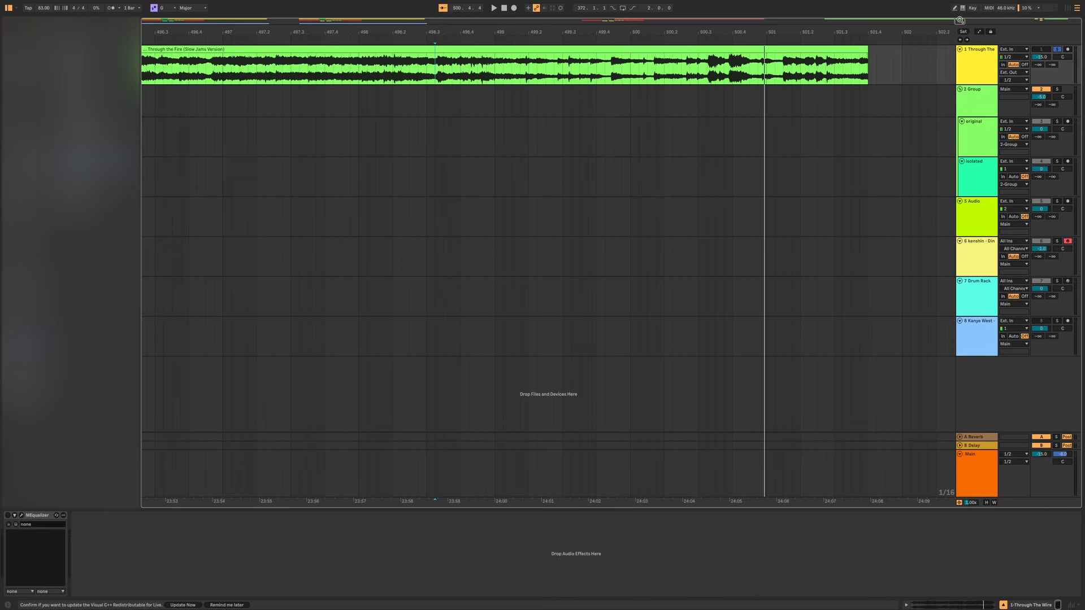
click(524, 65)
key(space)
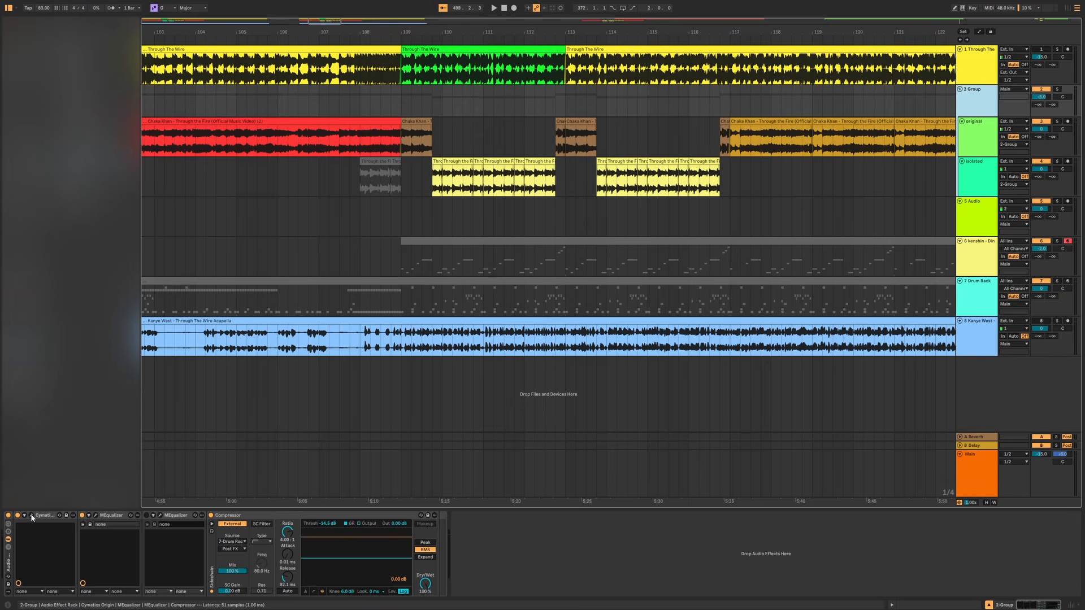
click(1, 527)
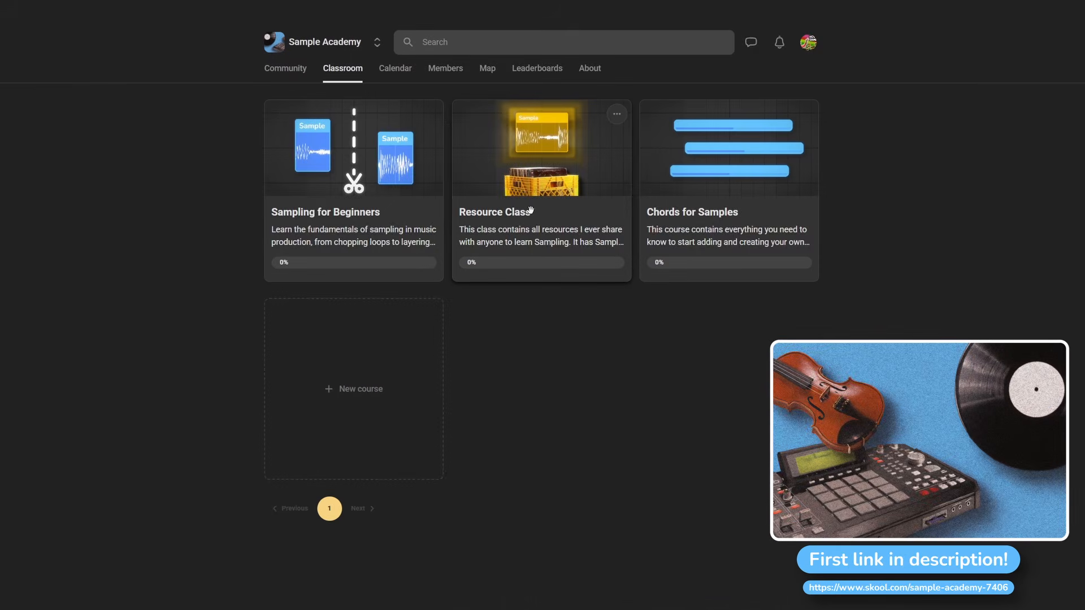
In the Sample Academy classroom, open Resource Class and view the Kanye West - Late Registration and Good Life sample remake pages.
click(557, 237)
click(333, 203)
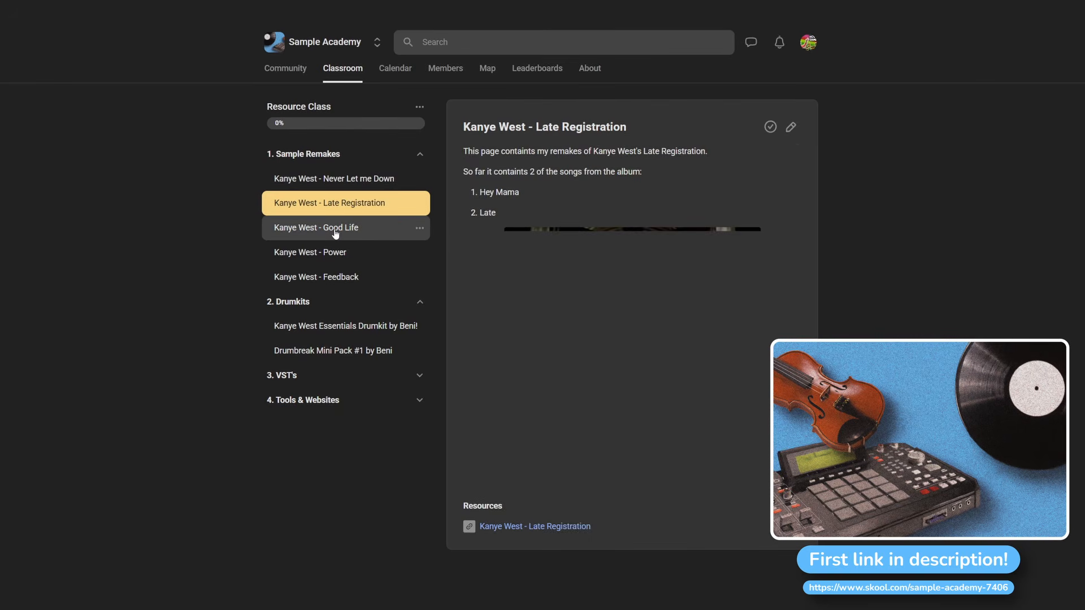
click(342, 228)
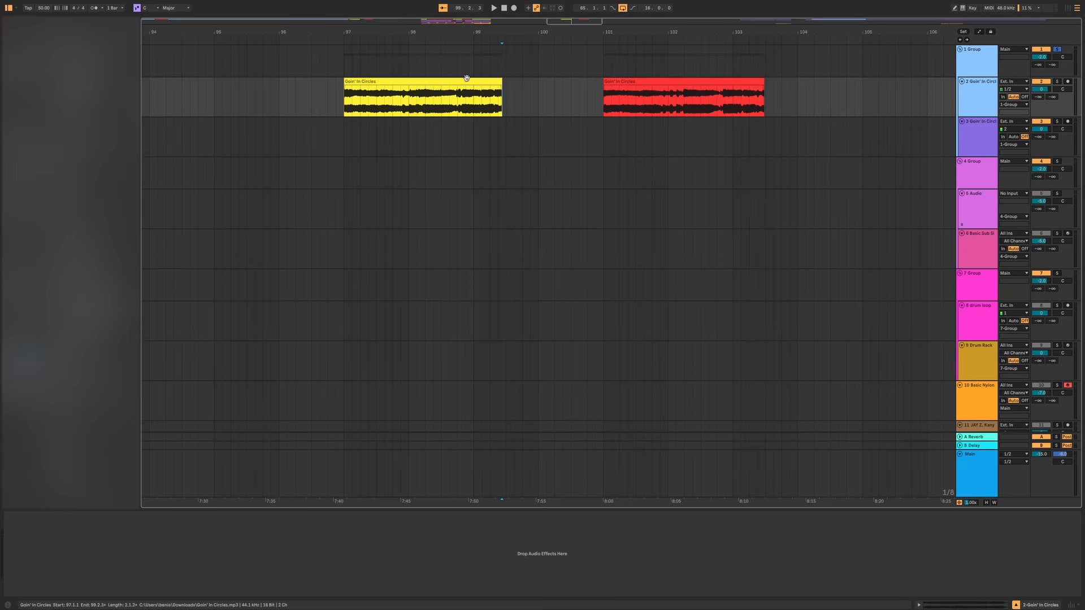
Compare the two Goin' In Circles sample clips by selecting the yellow one at bar 97 and the red one at bar 101.
click(443, 80)
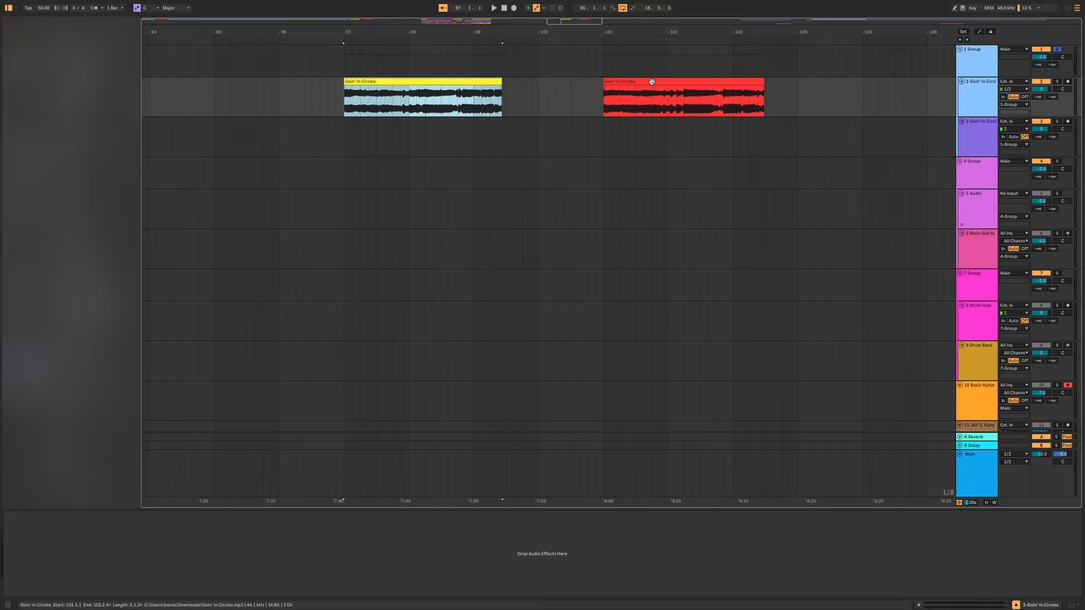
click(763, 313)
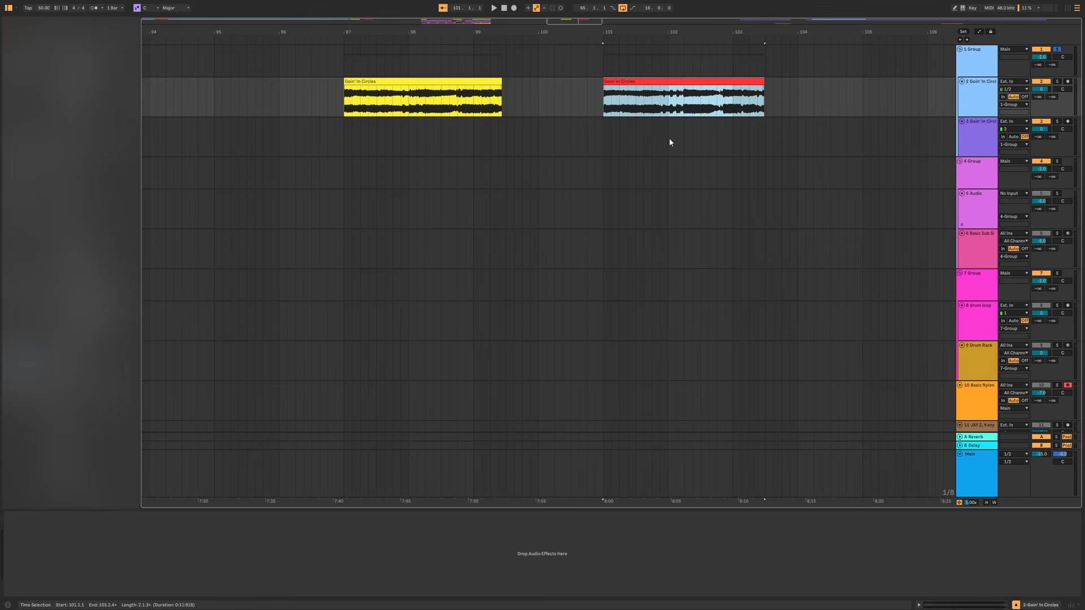
click(352, 112)
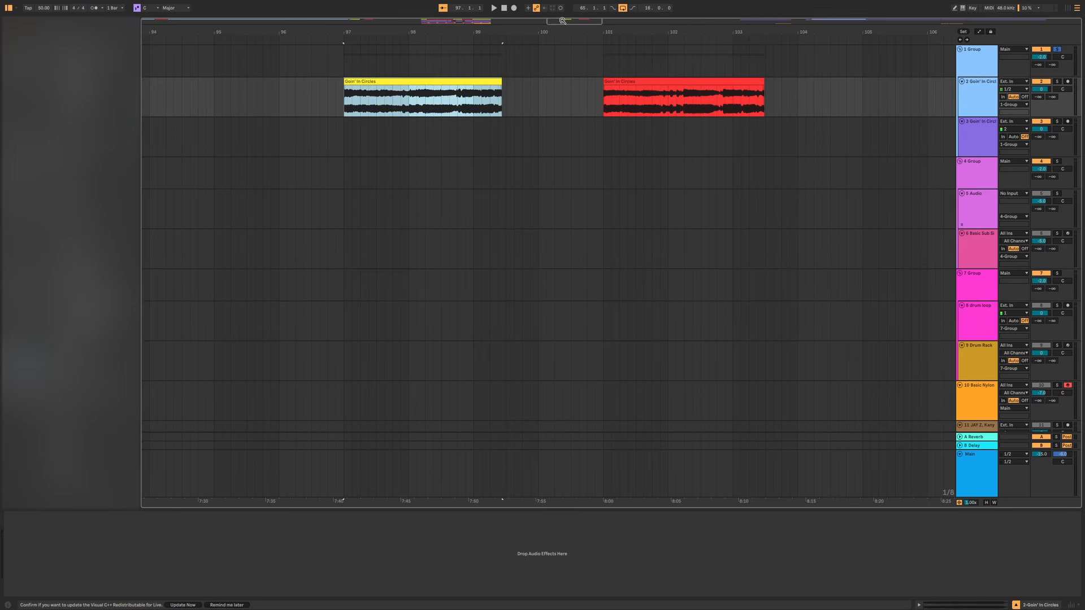
drag(565, 20, 565, 28)
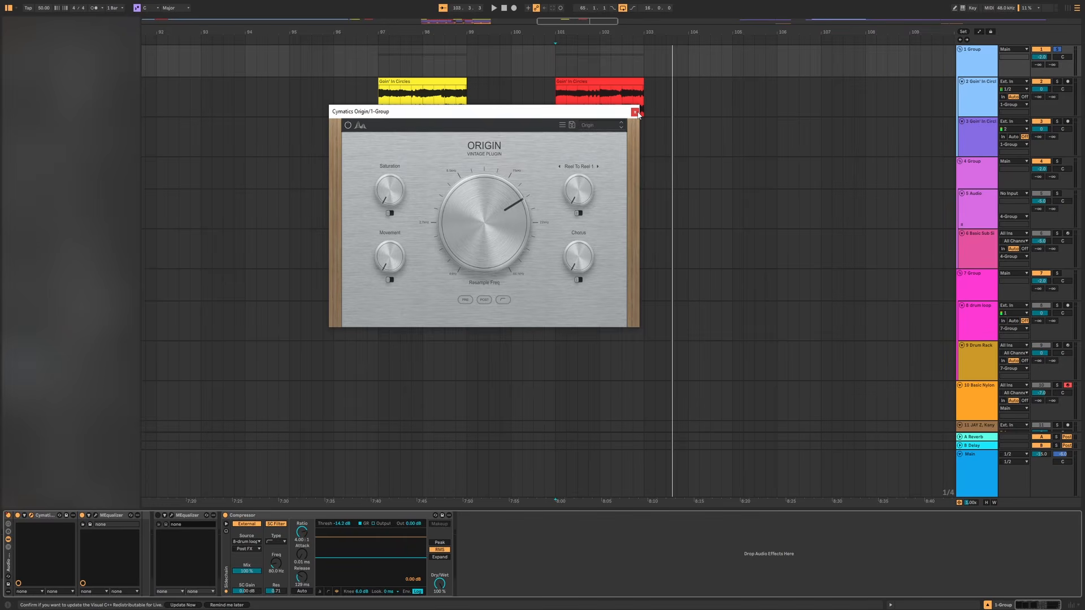
Close the Origin plugin window and highlight the Goin' In Circles clips from bar 109 to bar 113 on both sample tracks.
click(636, 112)
click(95, 515)
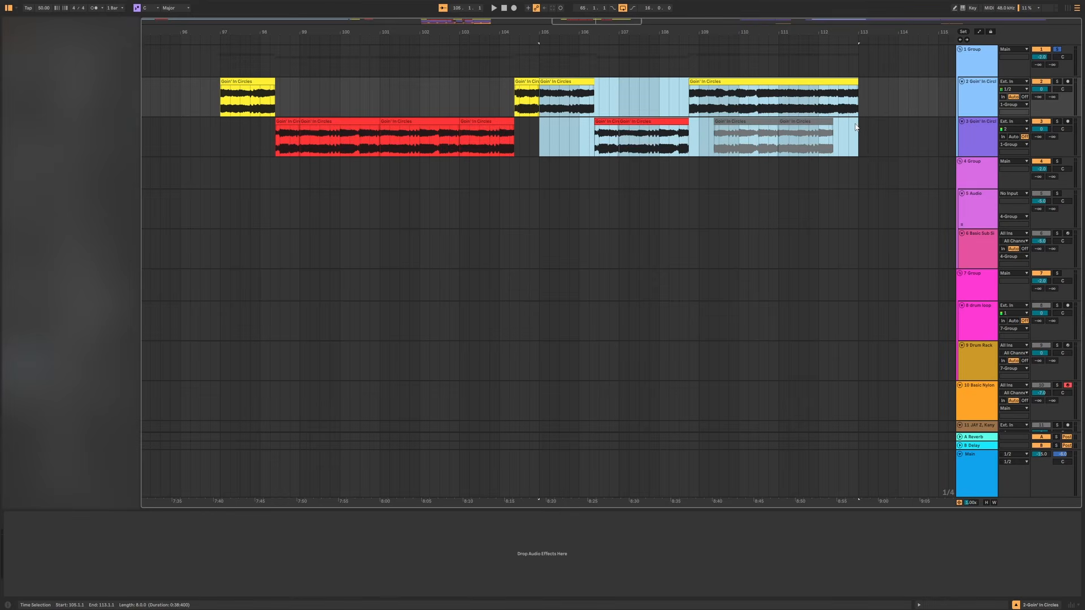
drag(856, 127, 700, 136)
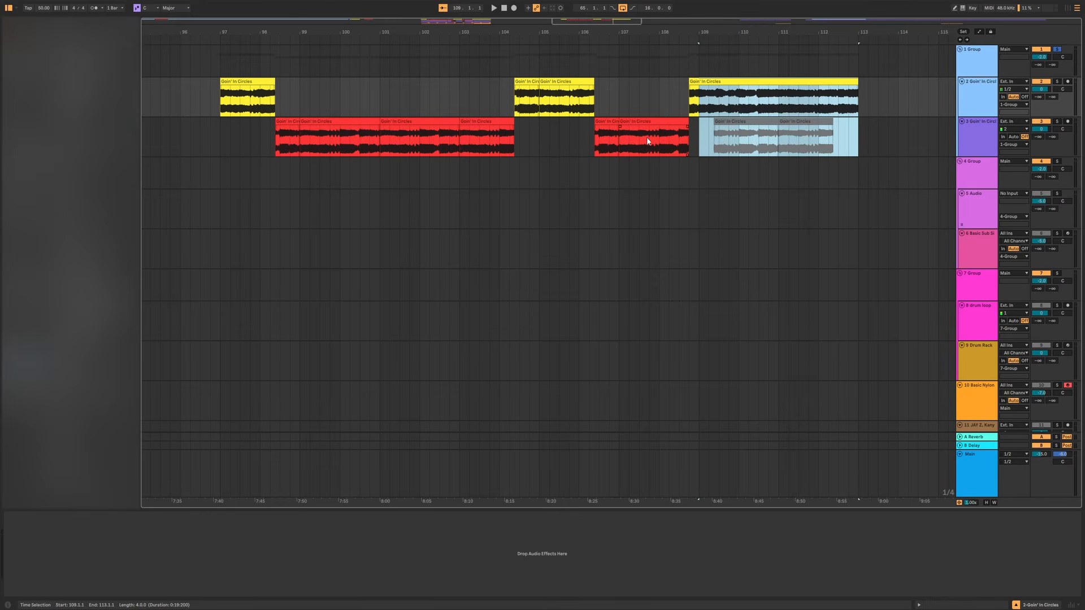
drag(557, 21, 577, 46)
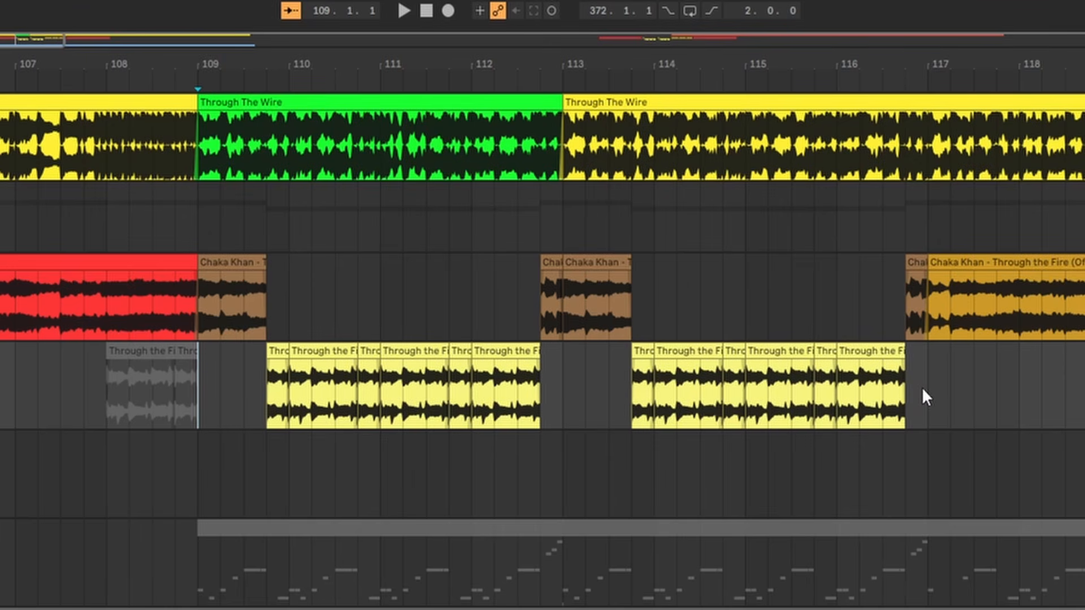
Highlight the chopped Through the Fire clips from bar 109 to 117 and set the loop over that range down to the kenshin track.
drag(921, 387, 198, 336)
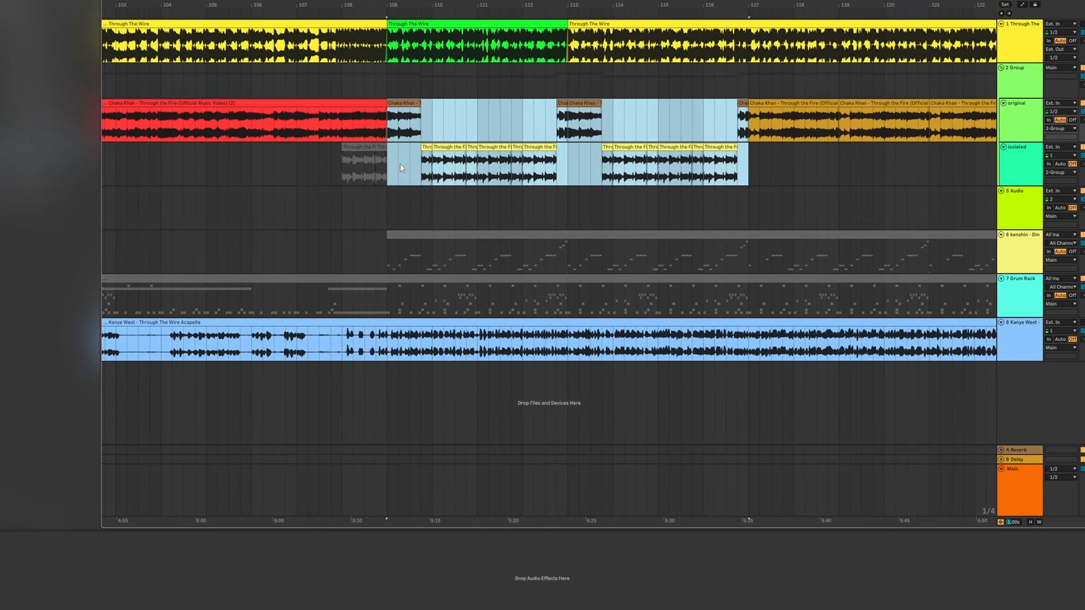
click(1024, 263)
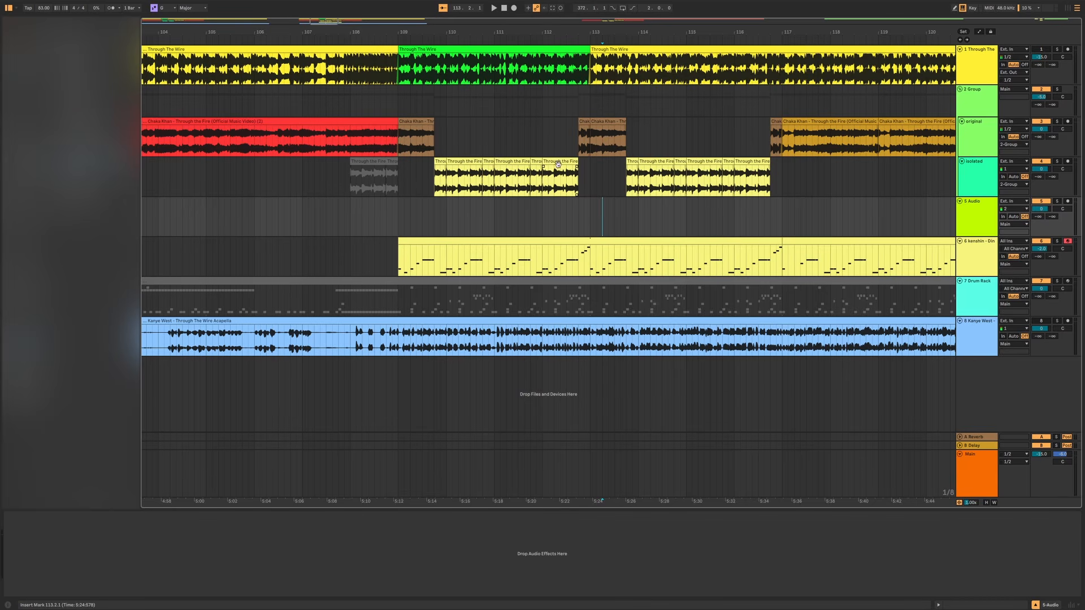
drag(784, 136, 399, 258)
key(ctrl+l)
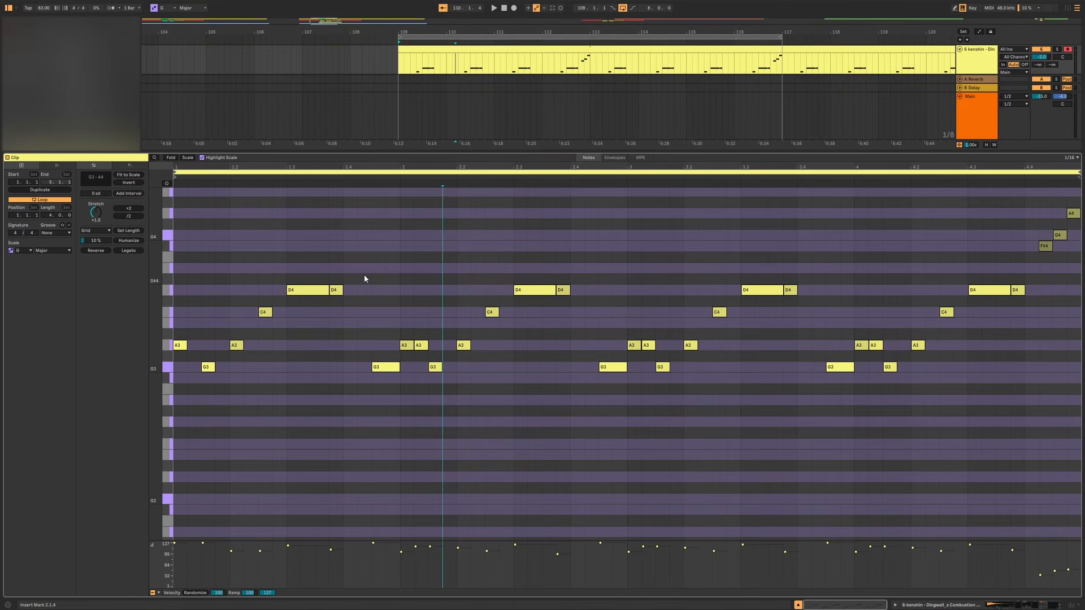
In the kenshin MIDI clip, highlight the first phrase's notes and the closing F#4, G4 and A4 run.
drag(370, 269, 178, 446)
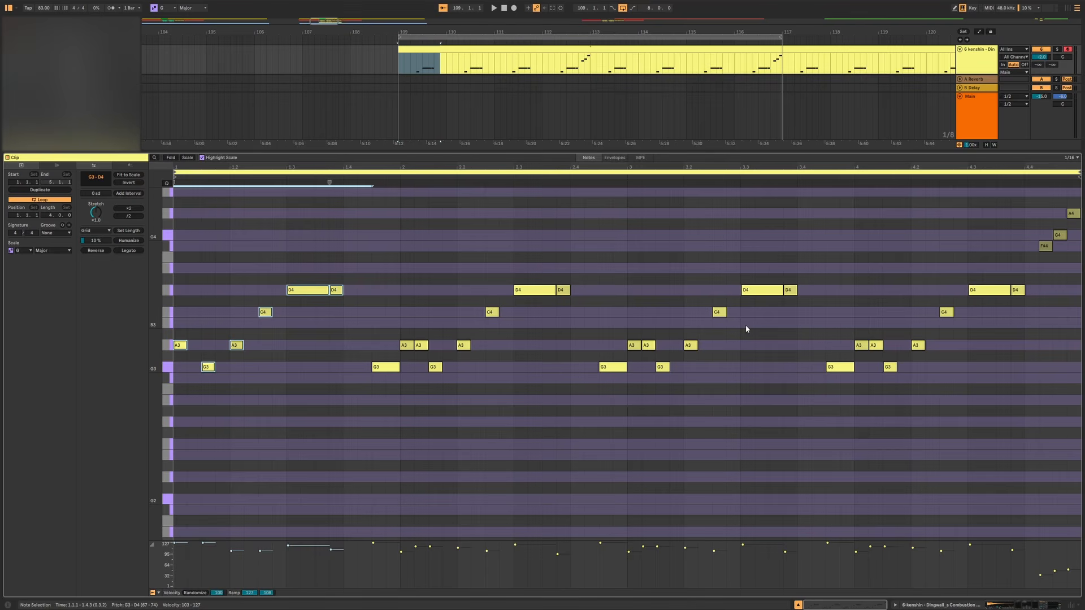
drag(1073, 303, 1028, 201)
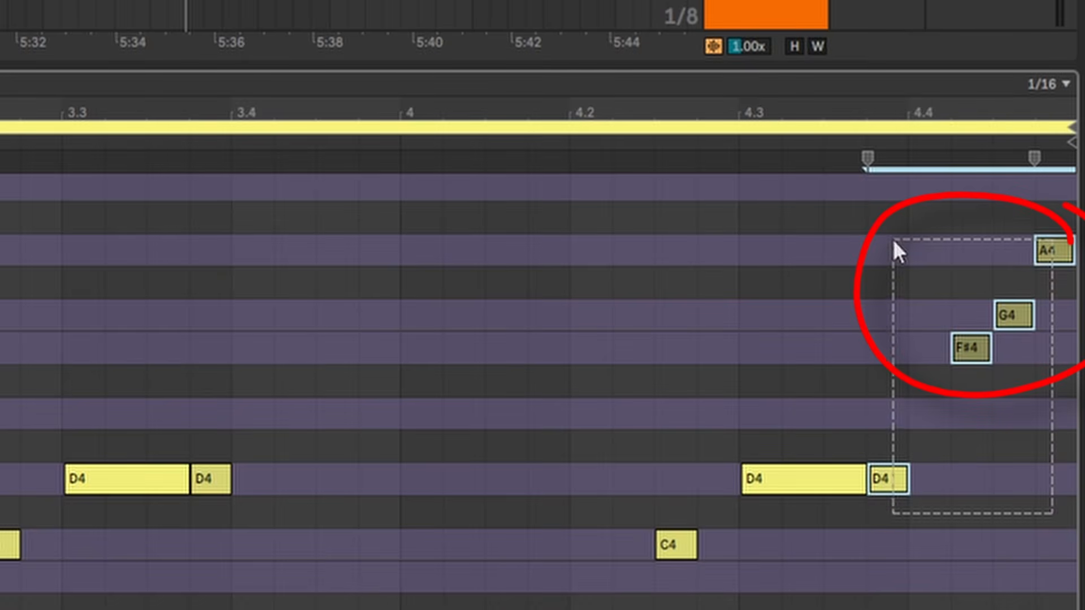
drag(918, 214, 918, 215)
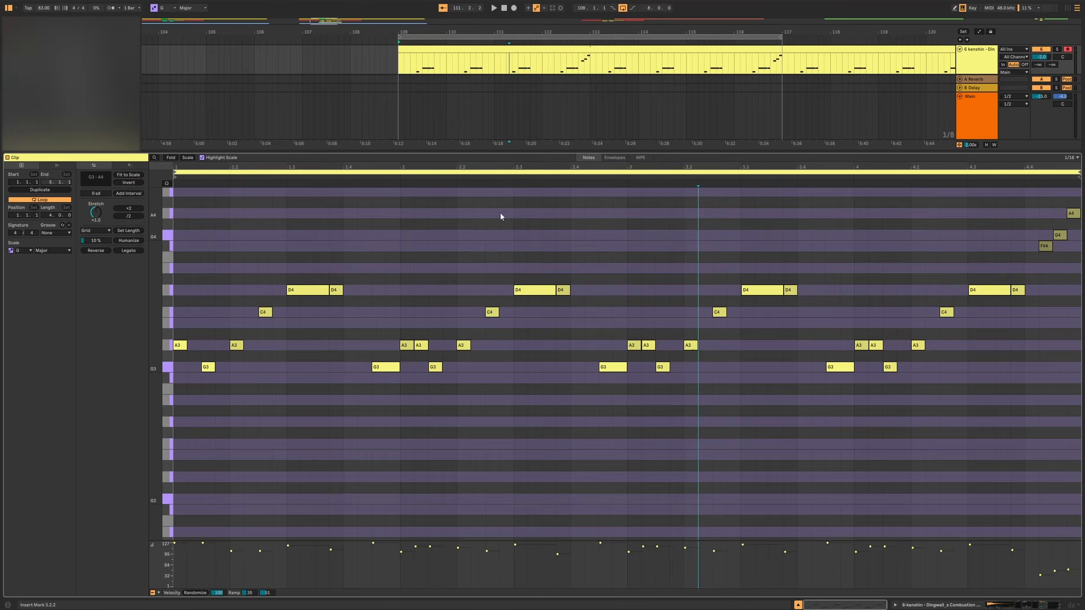
Close the clip view and highlight the chopped clips on the original and isolated tracks from bar 117 back to 109.
key(ctrl+alt+l)
click(398, 260)
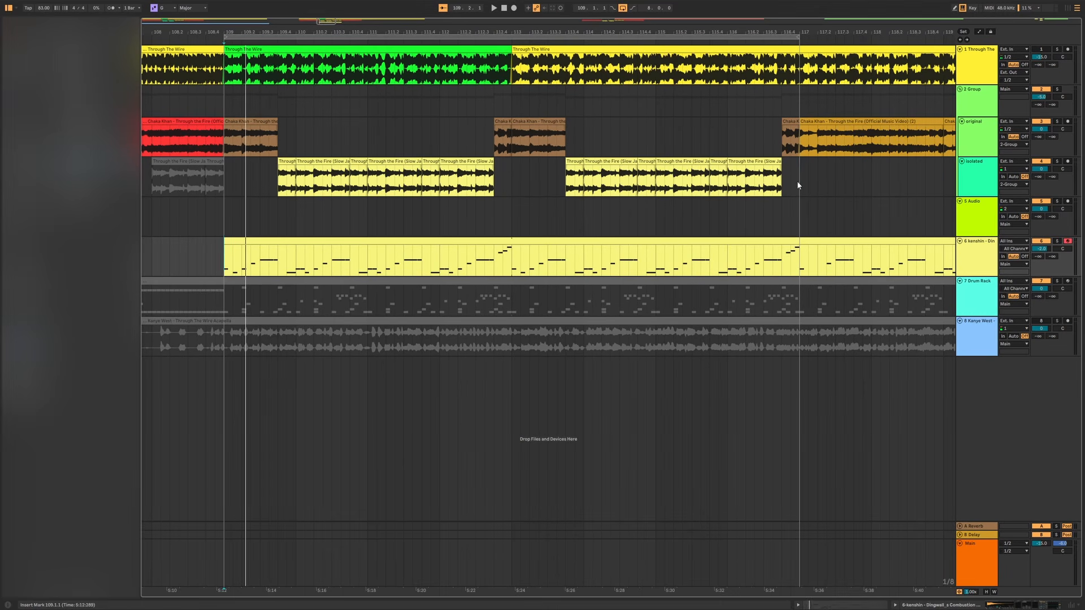
drag(820, 185, 262, 148)
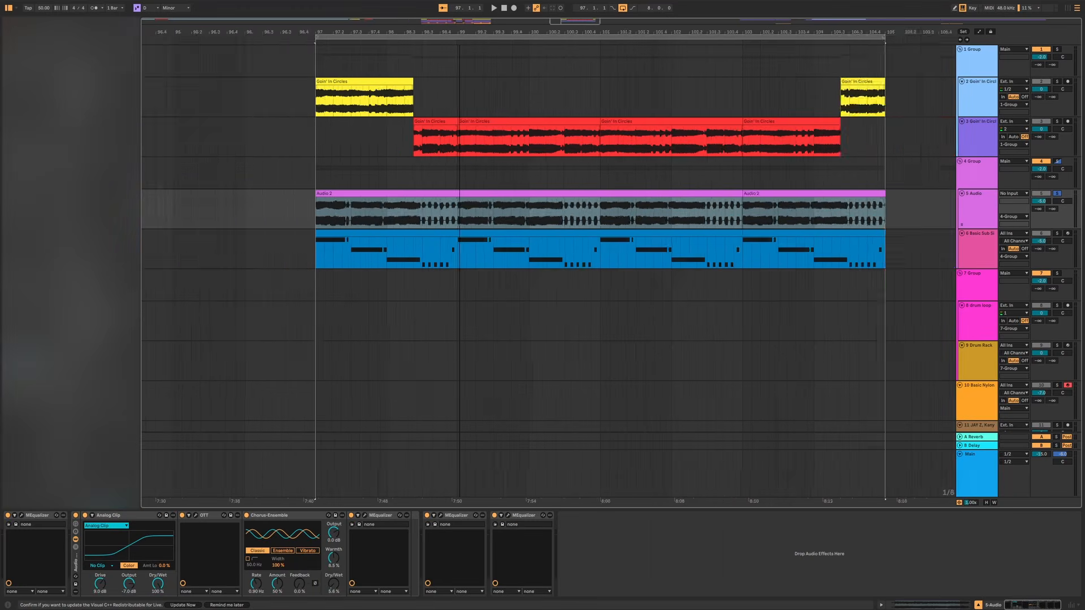
In the Goin' In Circles arrangement, highlight bars 117 to 121 from the sample tracks down to the Basic Nylon guitar clip.
drag(490, 32, 521, 46)
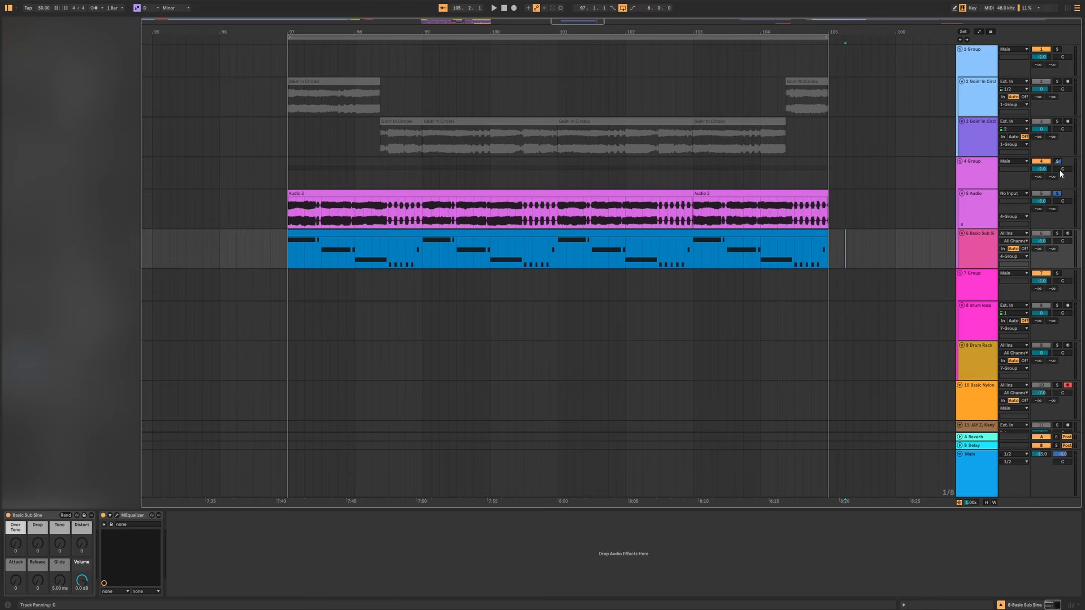
click(988, 176)
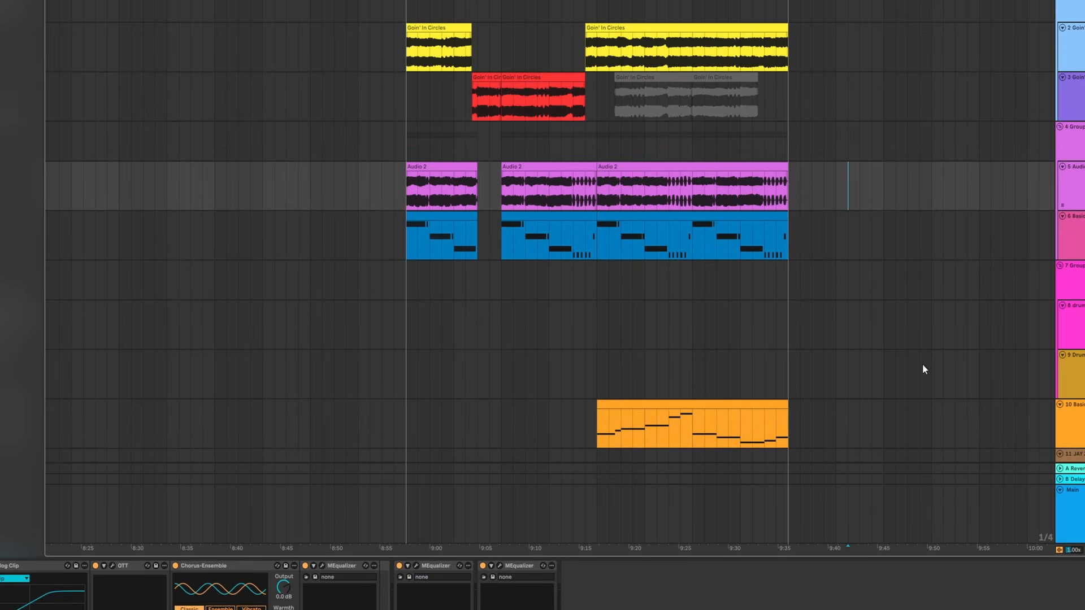
click(1081, 433)
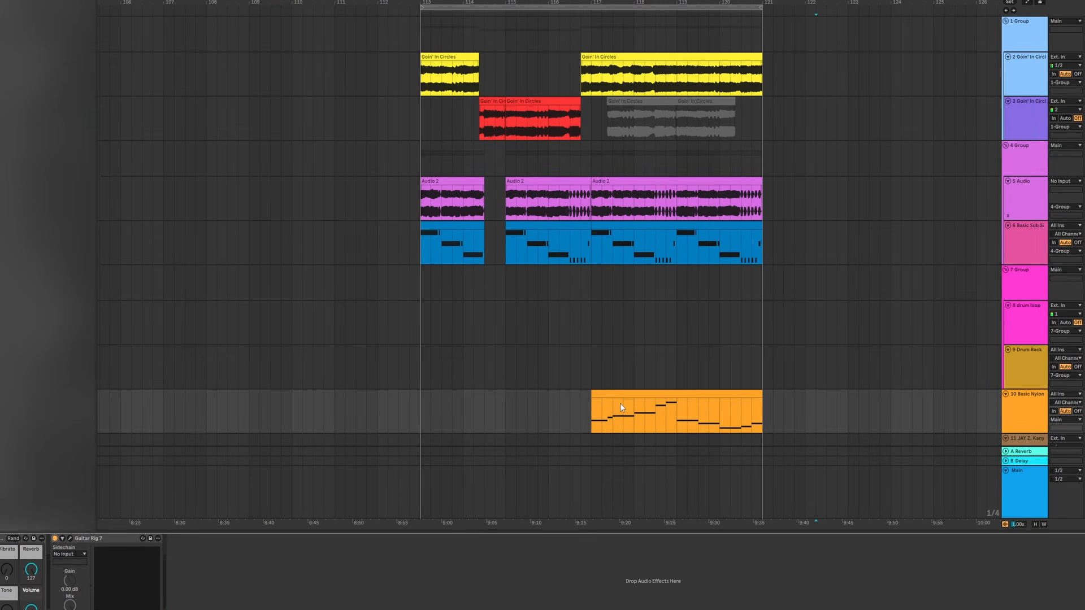
drag(761, 407, 556, 61)
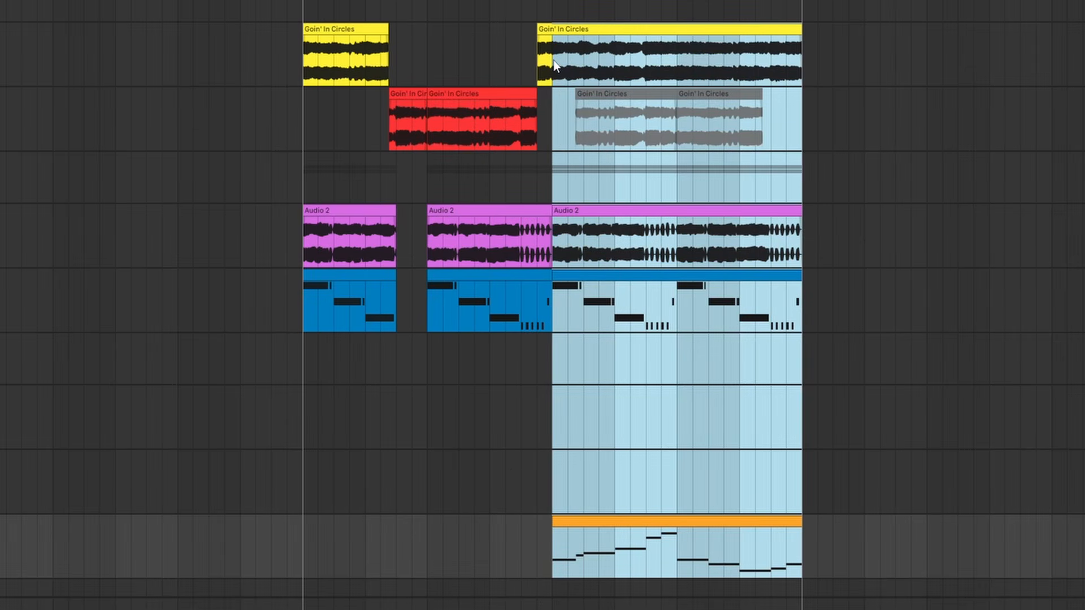
drag(554, 61, 554, 60)
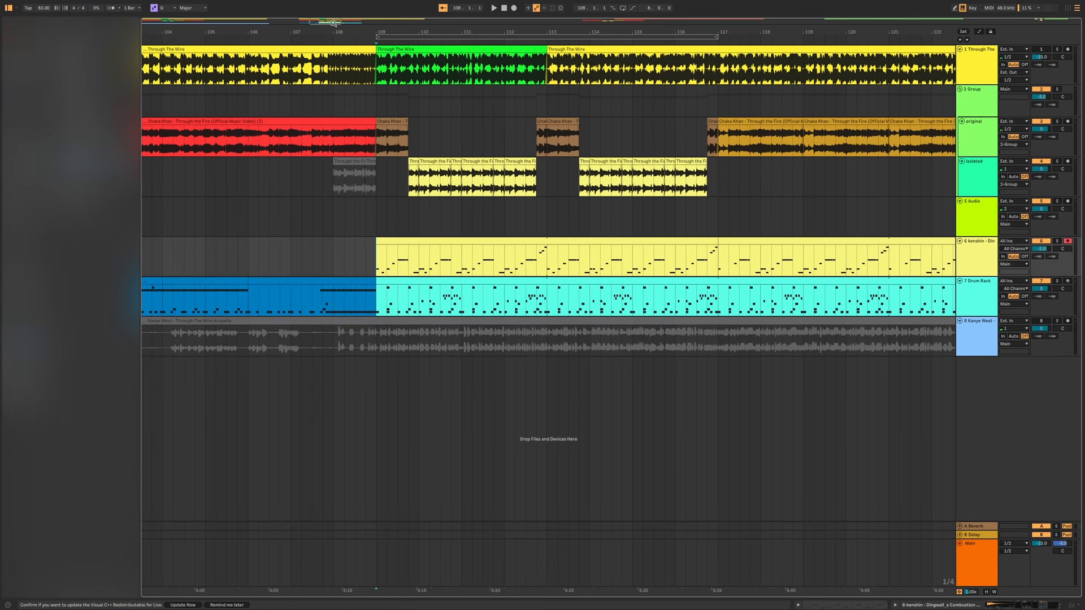
Open the Through The Wire remake's Drum Rack clip at bar 97 and highlight its kick and bongo notes up to bar 99.
drag(333, 22, 319, 22)
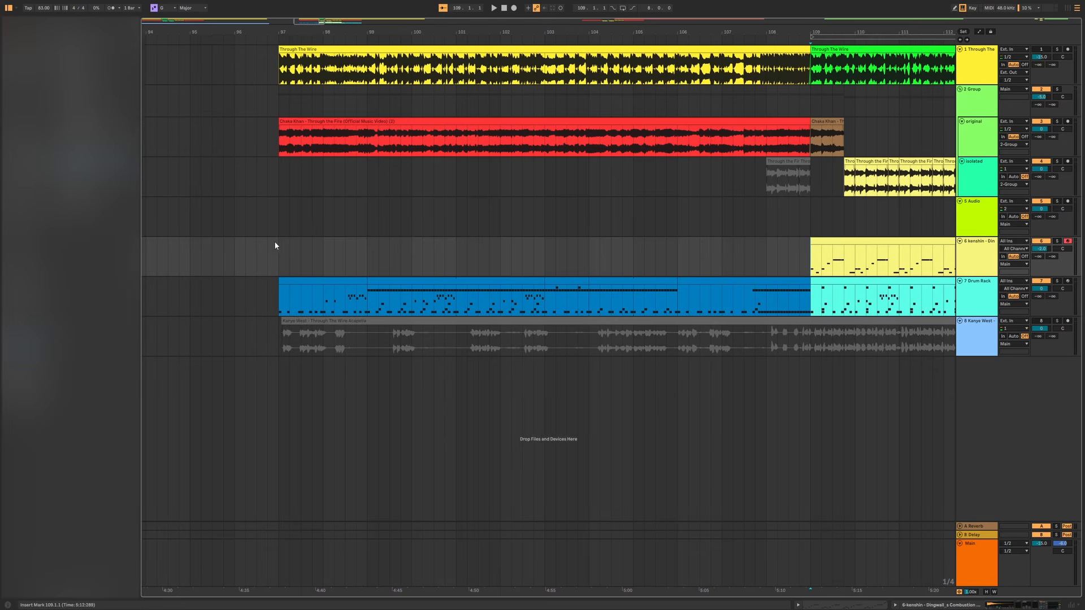
double_click(335, 282)
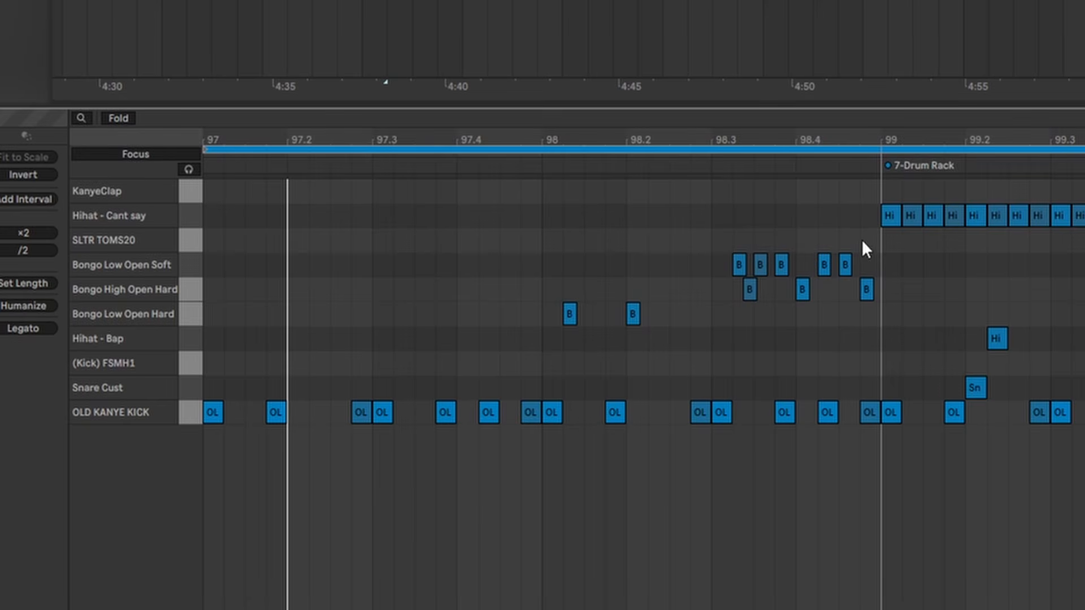
drag(861, 240, 216, 533)
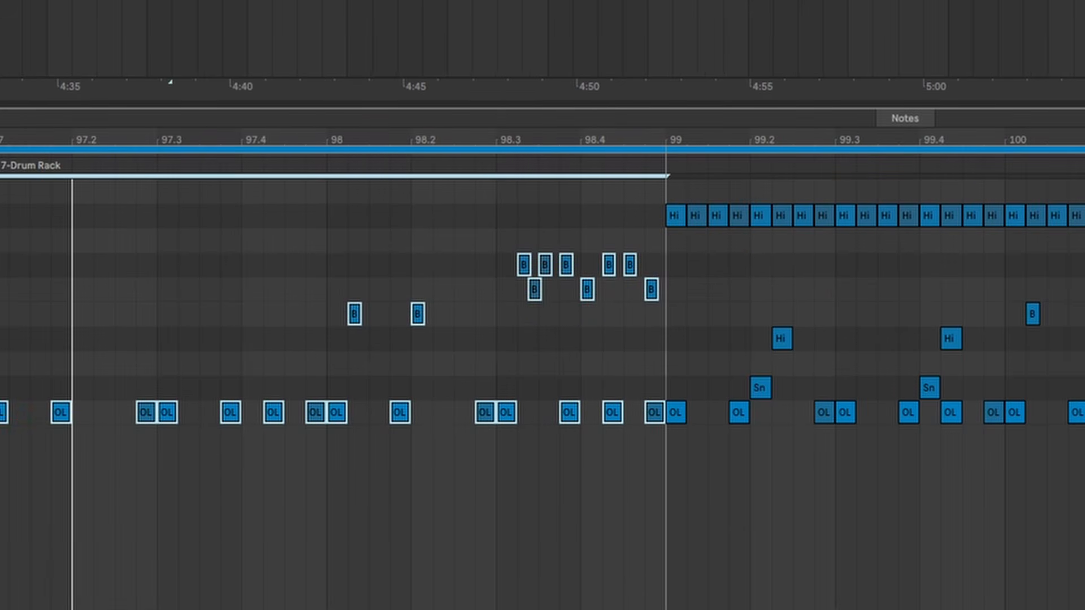
Highlight the snare, Bap hi-hat and bongo notes from bar 99, followed by the continuous hi-hat row.
scroll(542, 373, right, 8)
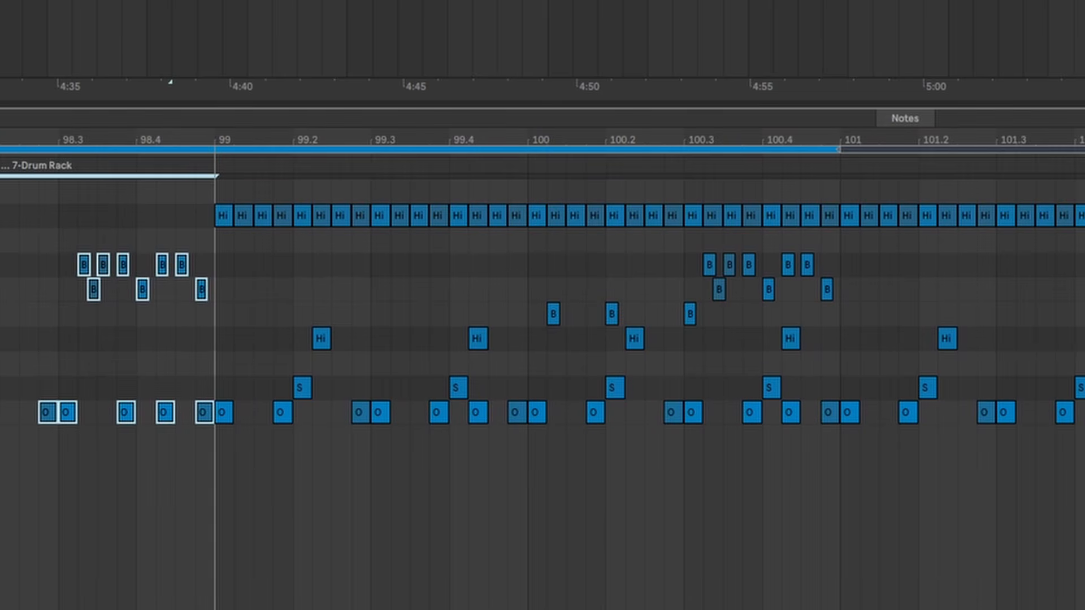
click(214, 463)
drag(1084, 249, 195, 391)
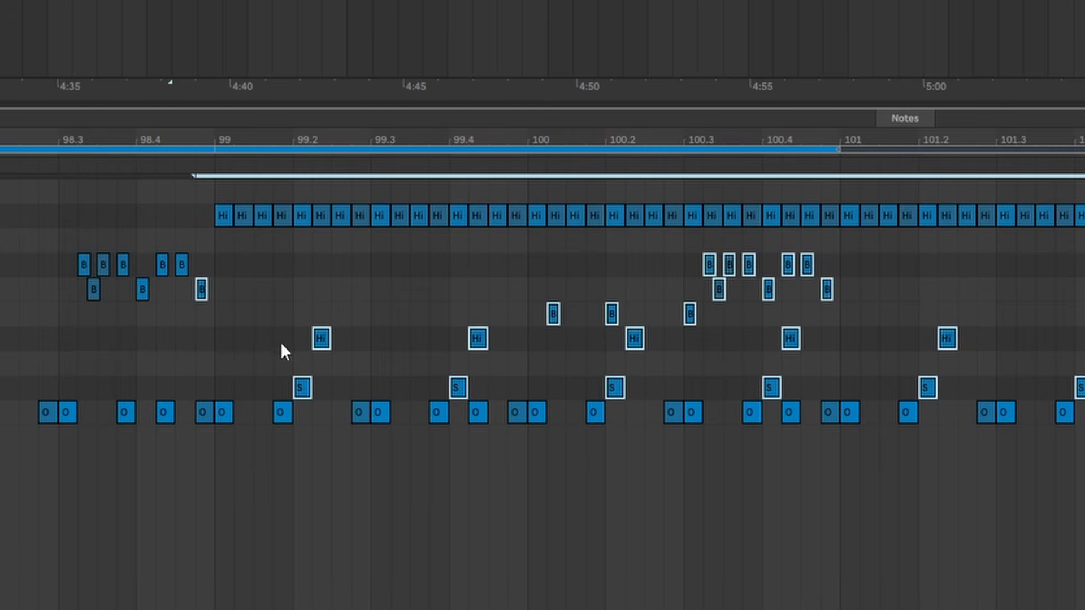
drag(235, 264, 1084, 201)
click(1084, 198)
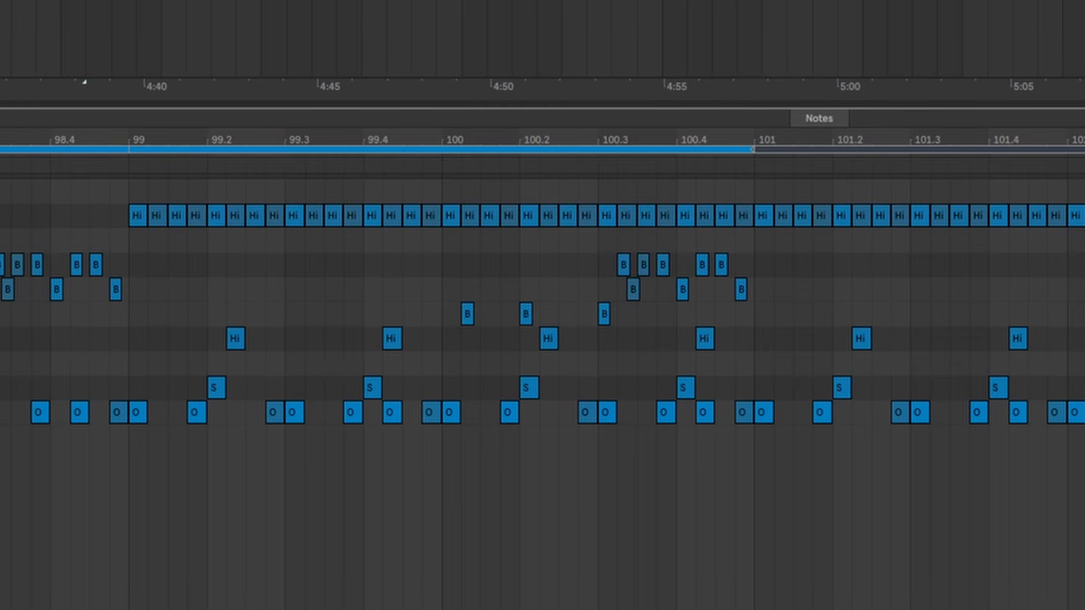
Highlight the two KanyeClap notes in bar 103 and the snare notes across bars 104 and 105.
scroll(543, 316, right, 12)
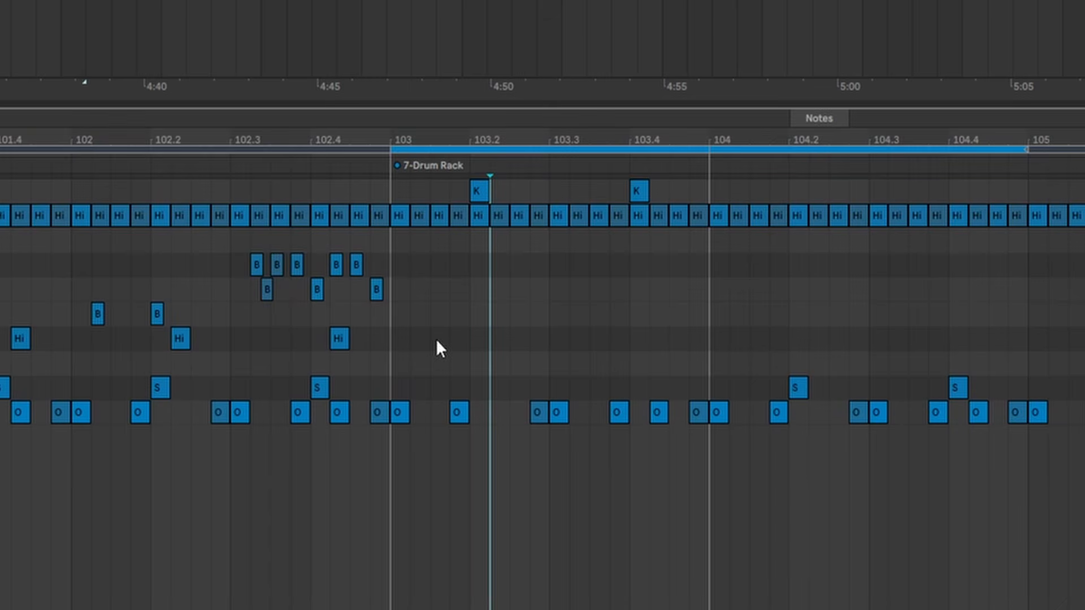
drag(705, 196, 414, 190)
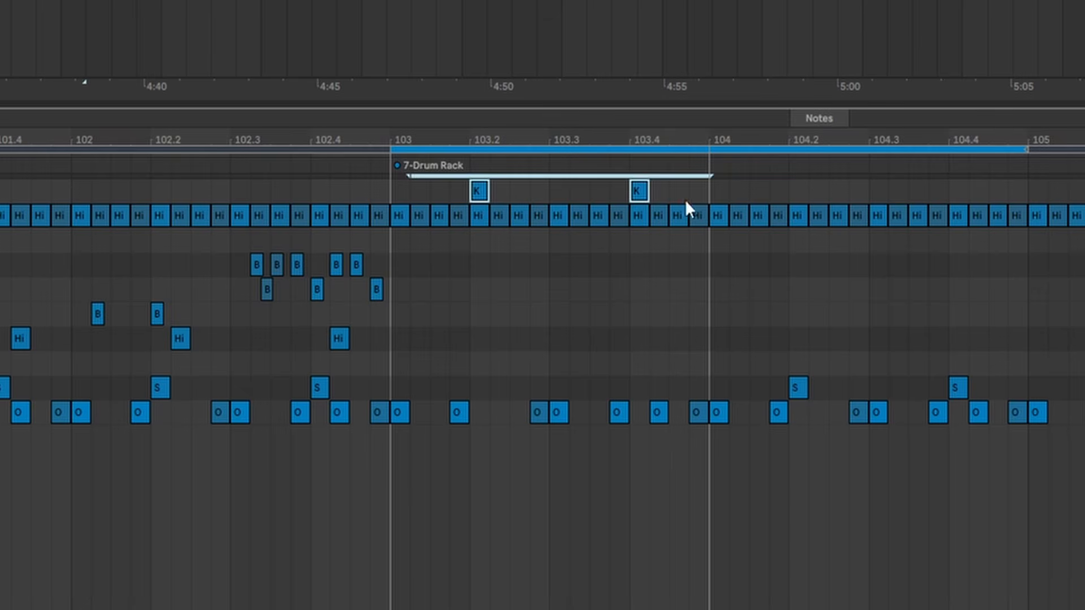
drag(735, 188, 424, 185)
scroll(424, 185, right, 5)
drag(296, 303, 881, 390)
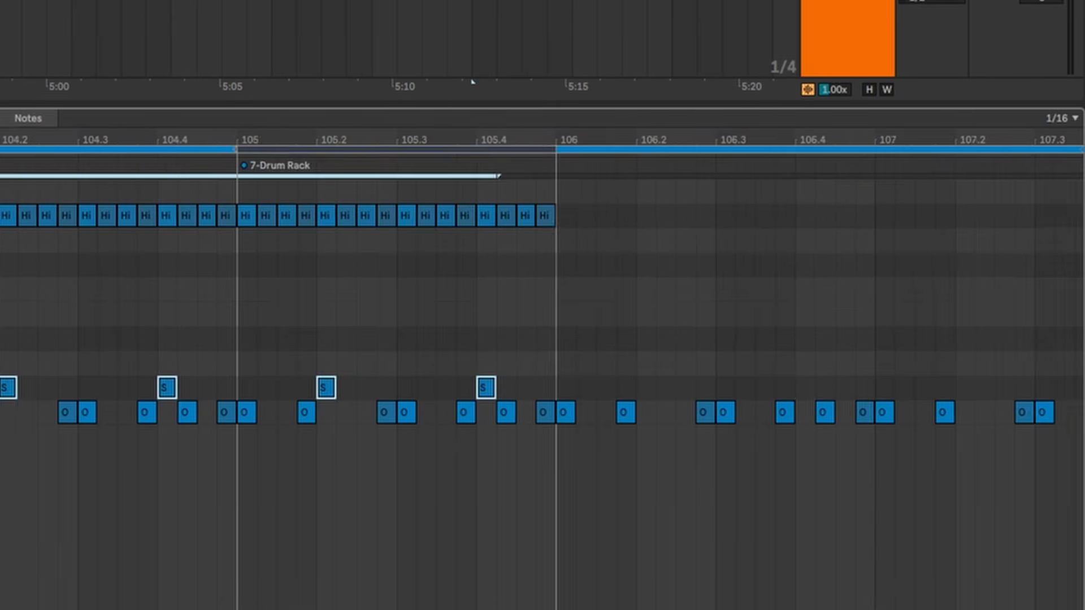
Examine the kick-only section from bar 106 and highlight the hi-hats, snare and kick roll leading into bar 108.
scroll(881, 390, right, 5)
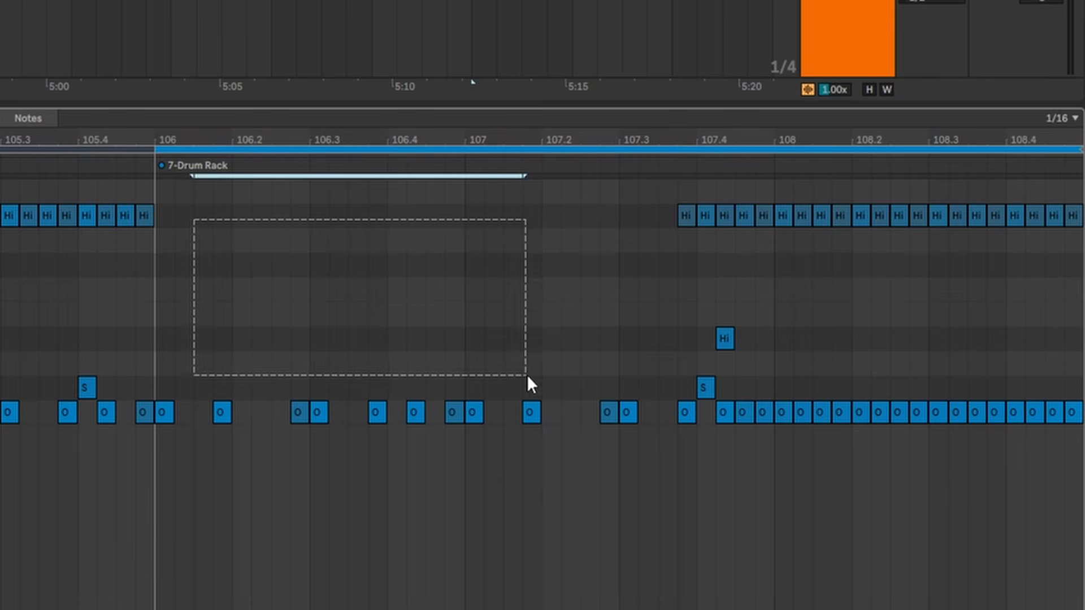
drag(621, 375, 623, 377)
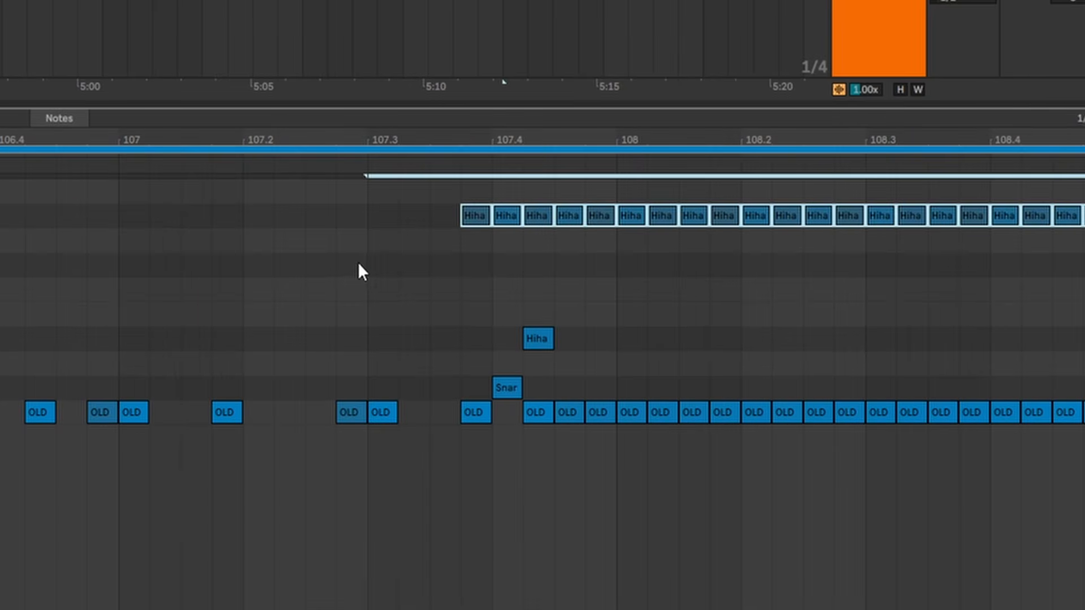
click(360, 263)
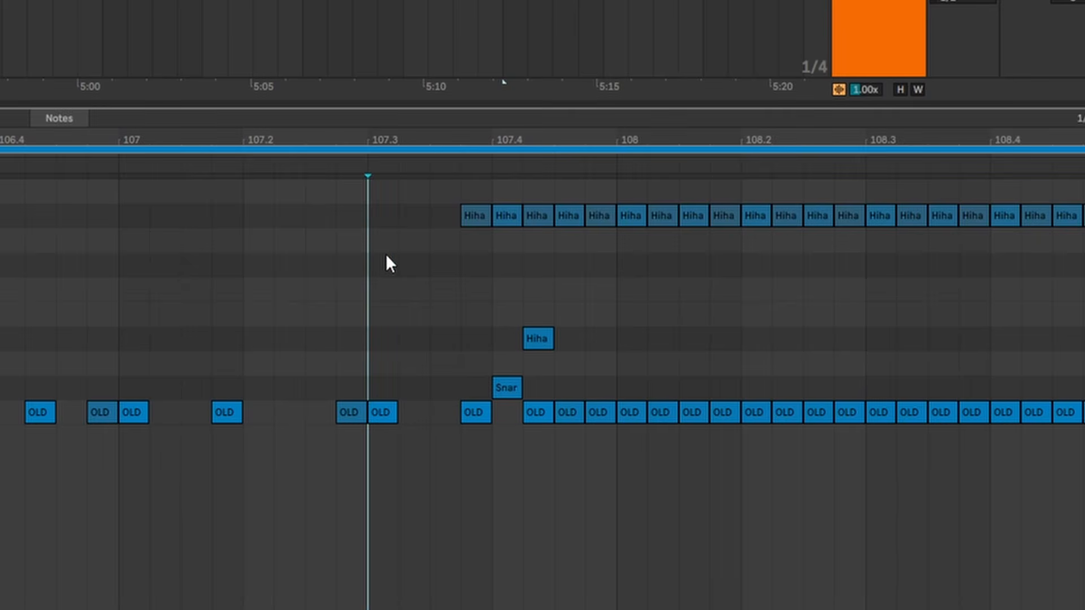
mouse_move(386, 254)
mouse_down()
mouse_move(1084, 221)
mouse_move(1084, 199)
mouse_up()
drag(652, 314, 463, 392)
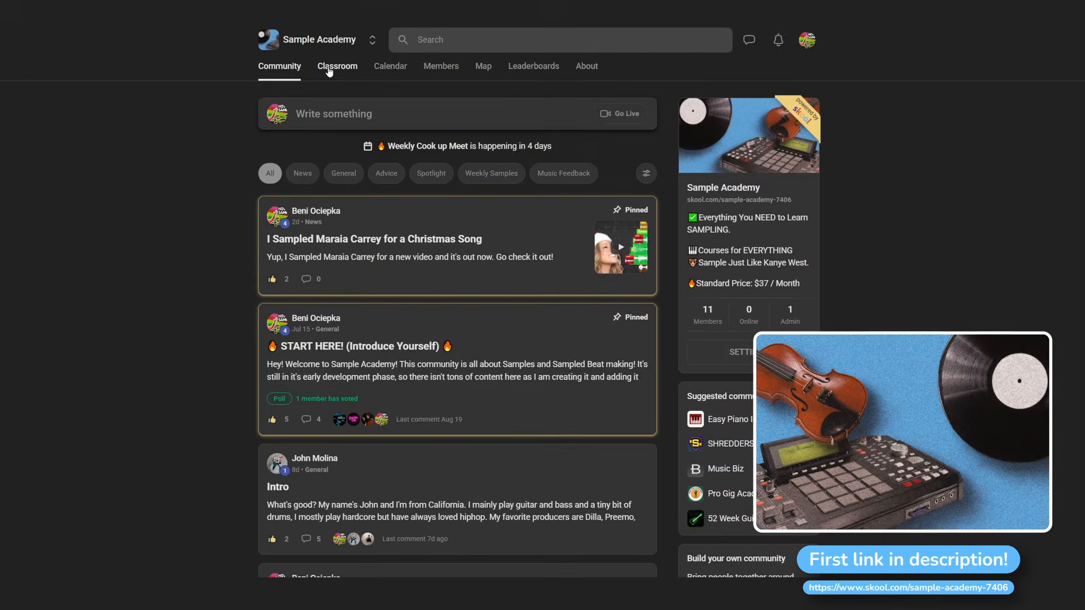
Switch to the Sample Academy community and open its classroom to view the available courses.
click(334, 66)
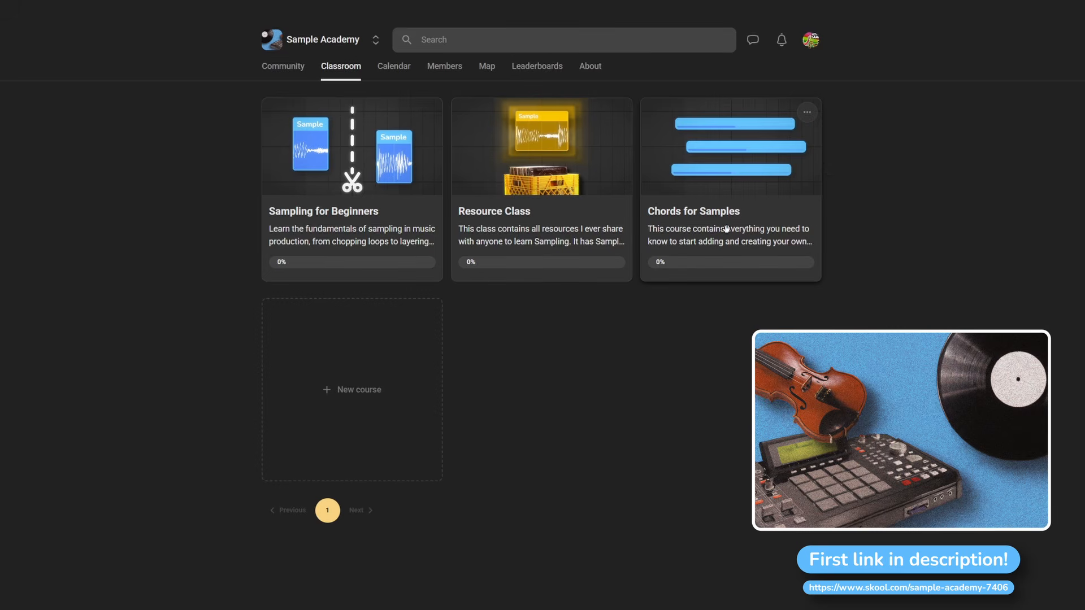
mouse_move(726, 228)
mouse_down()
mouse_move(730, 254)
mouse_move(750, 230)
mouse_move(736, 222)
mouse_move(730, 232)
mouse_up()
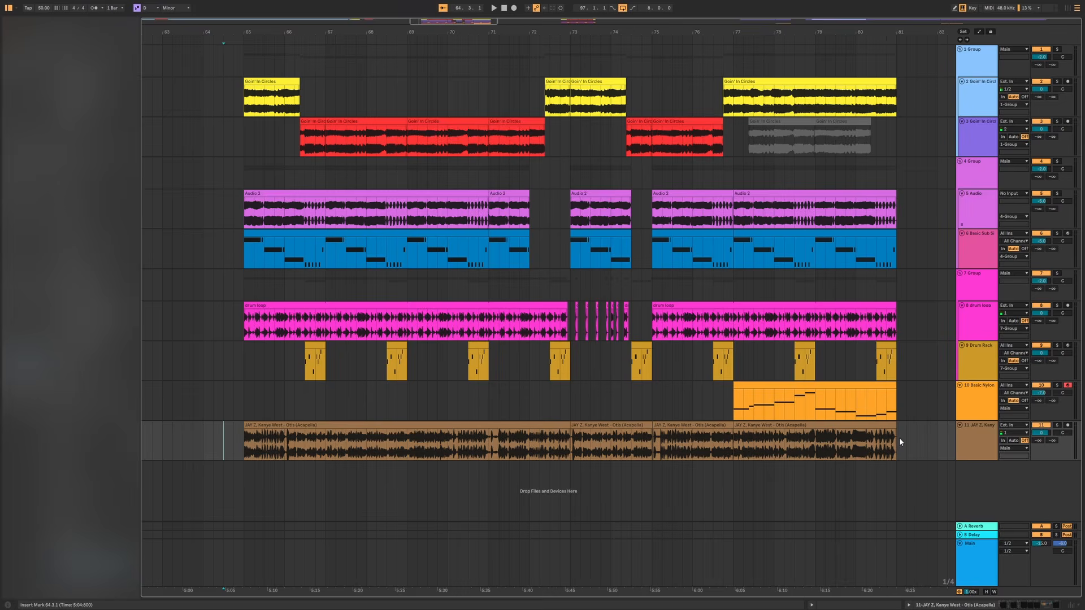
Back in Ableton Live, highlight the Otis acapella clips from bar 65 to bar 81.
drag(899, 437, 274, 437)
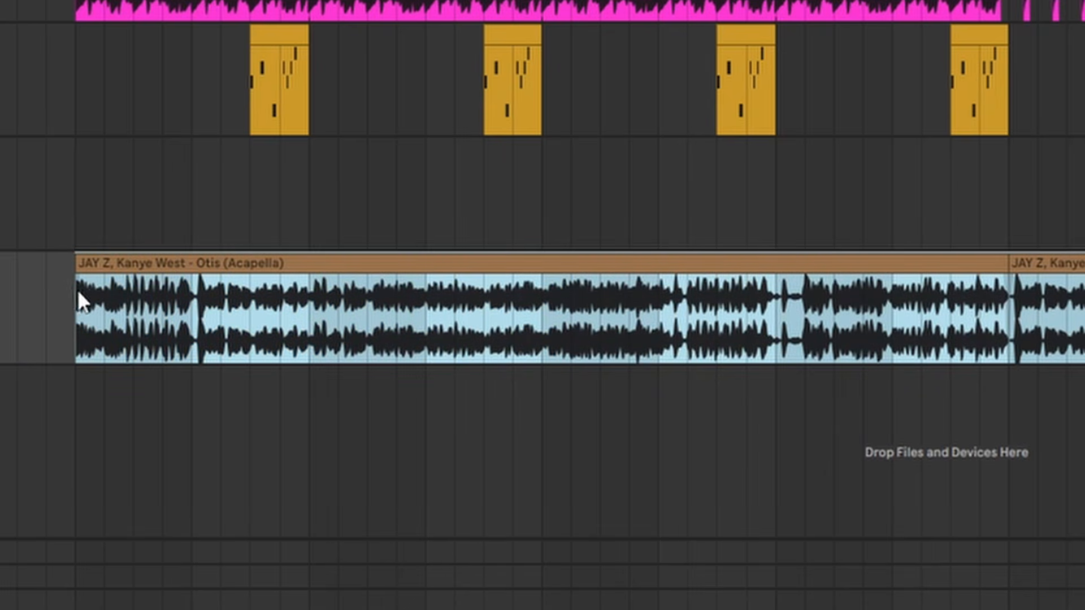
click(989, 214)
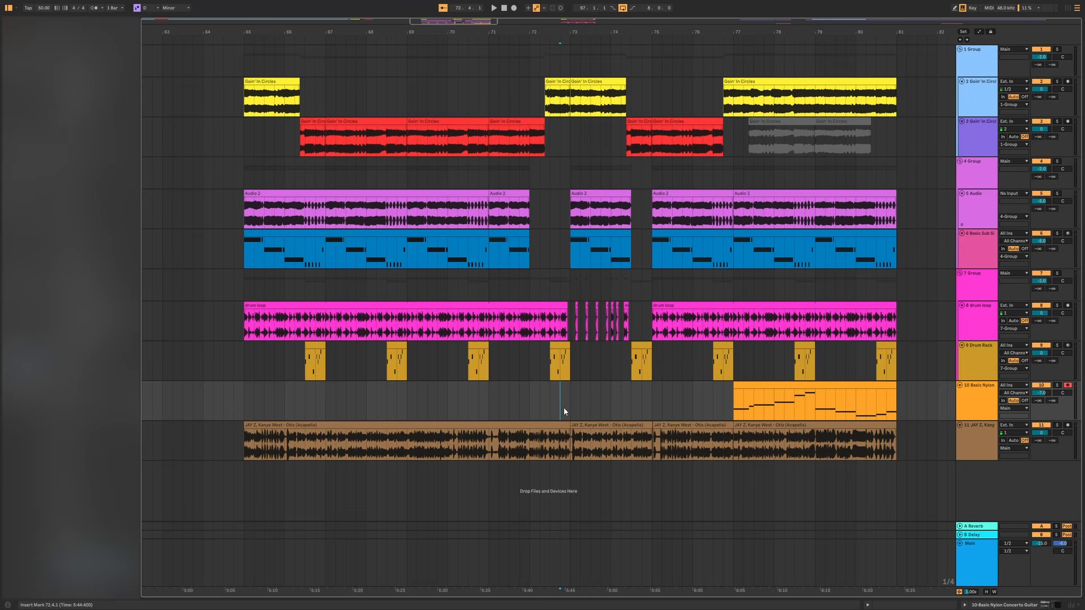